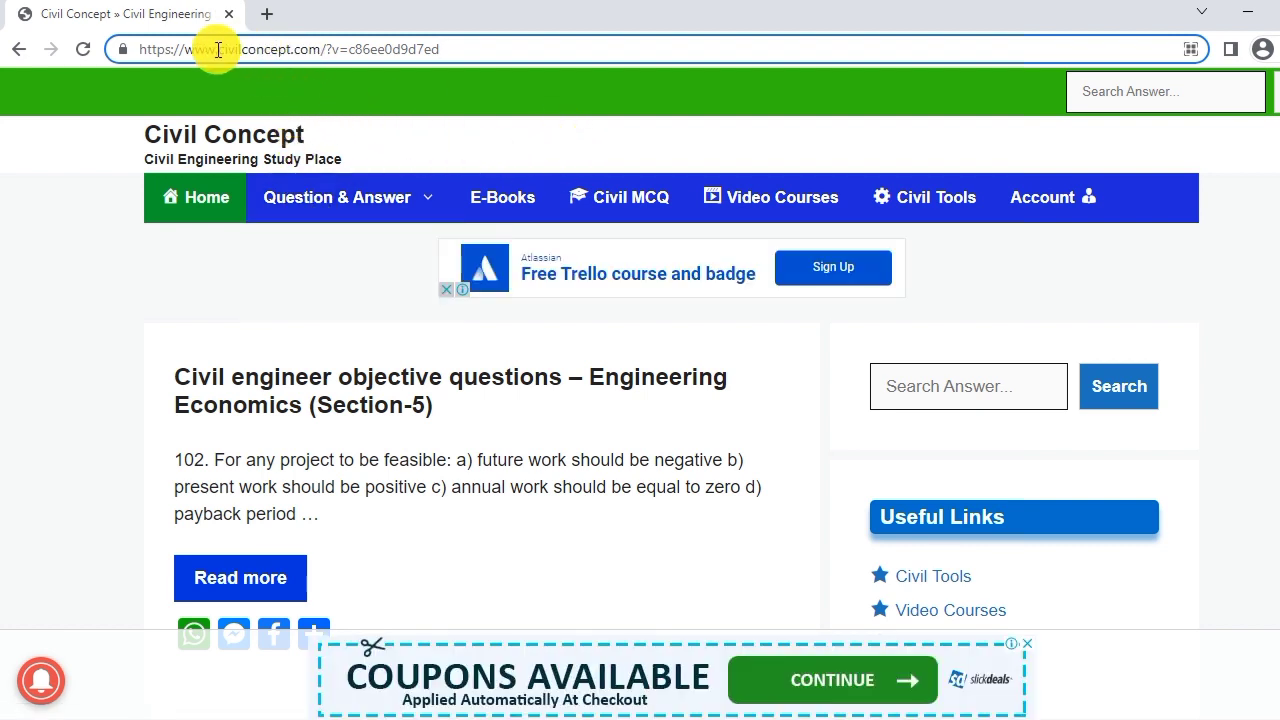
- Go to Civil Concept's Civil Tools page and dismiss the full-page advertisement
left_click_drag(184, 49, 466, 49)
left_click(463, 57)
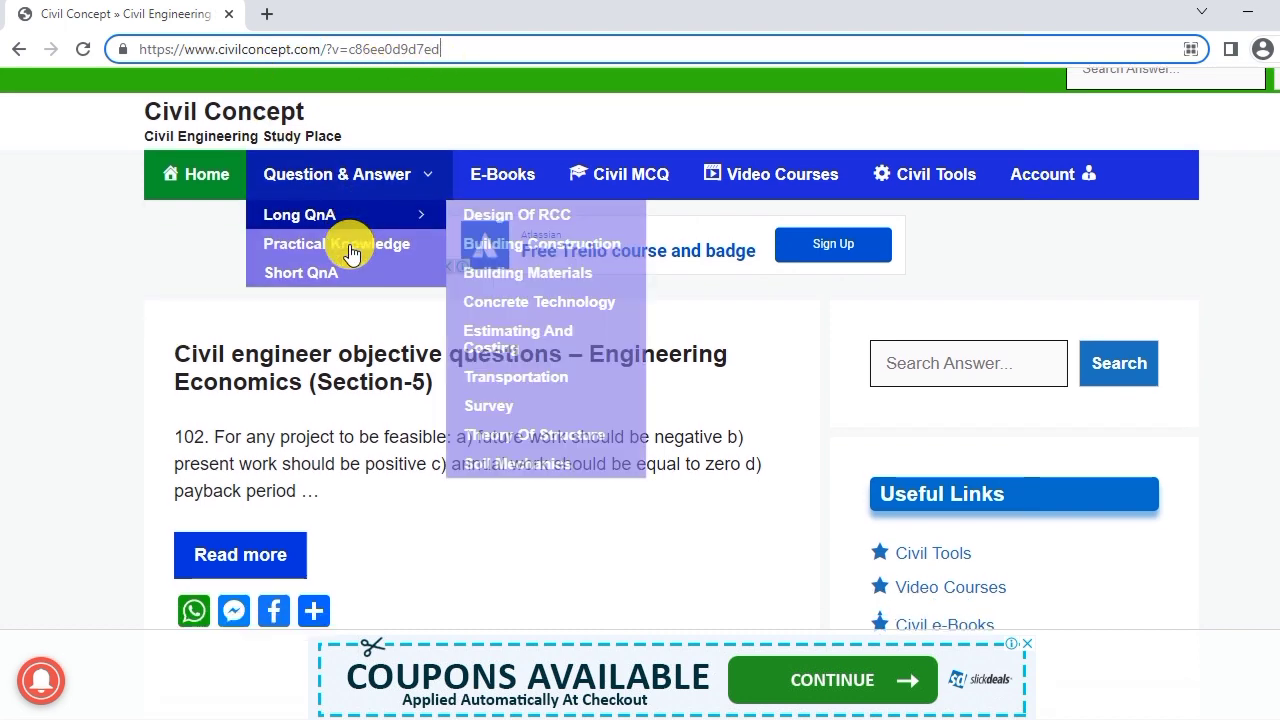
scroll(371, 251, "down", 2)
scroll(362, 225, "up", 2)
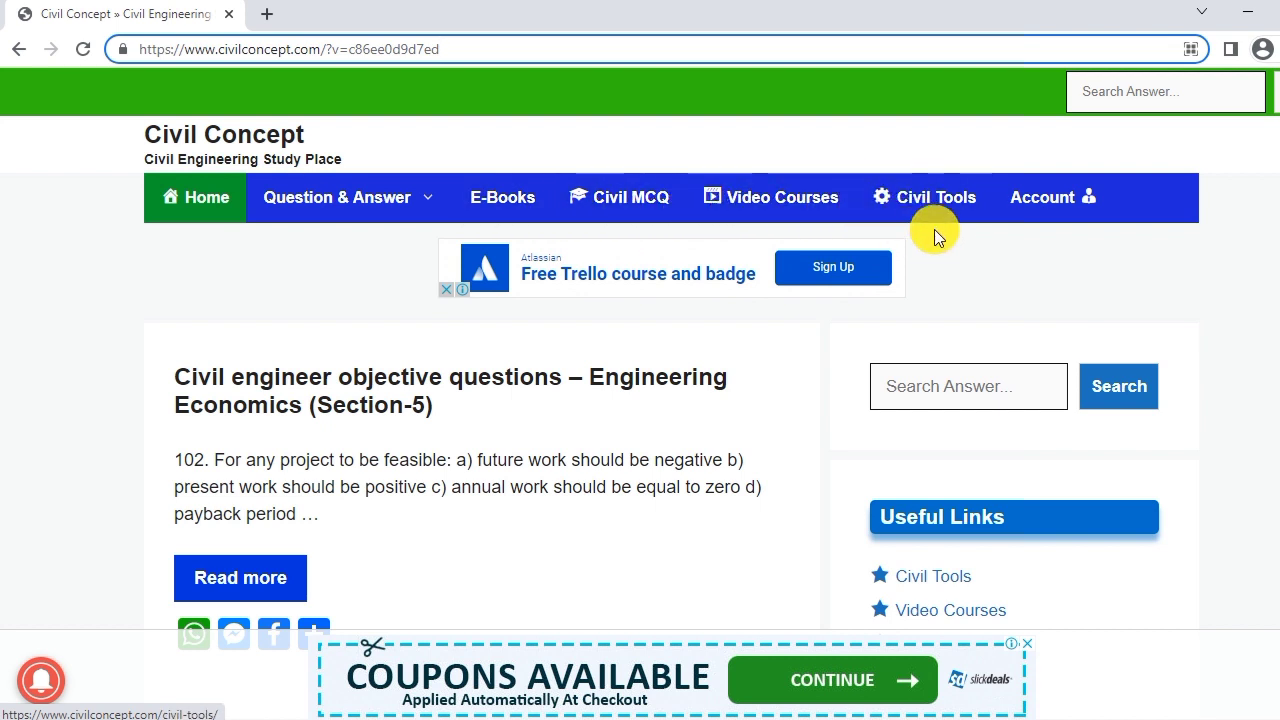
left_click(922, 200)
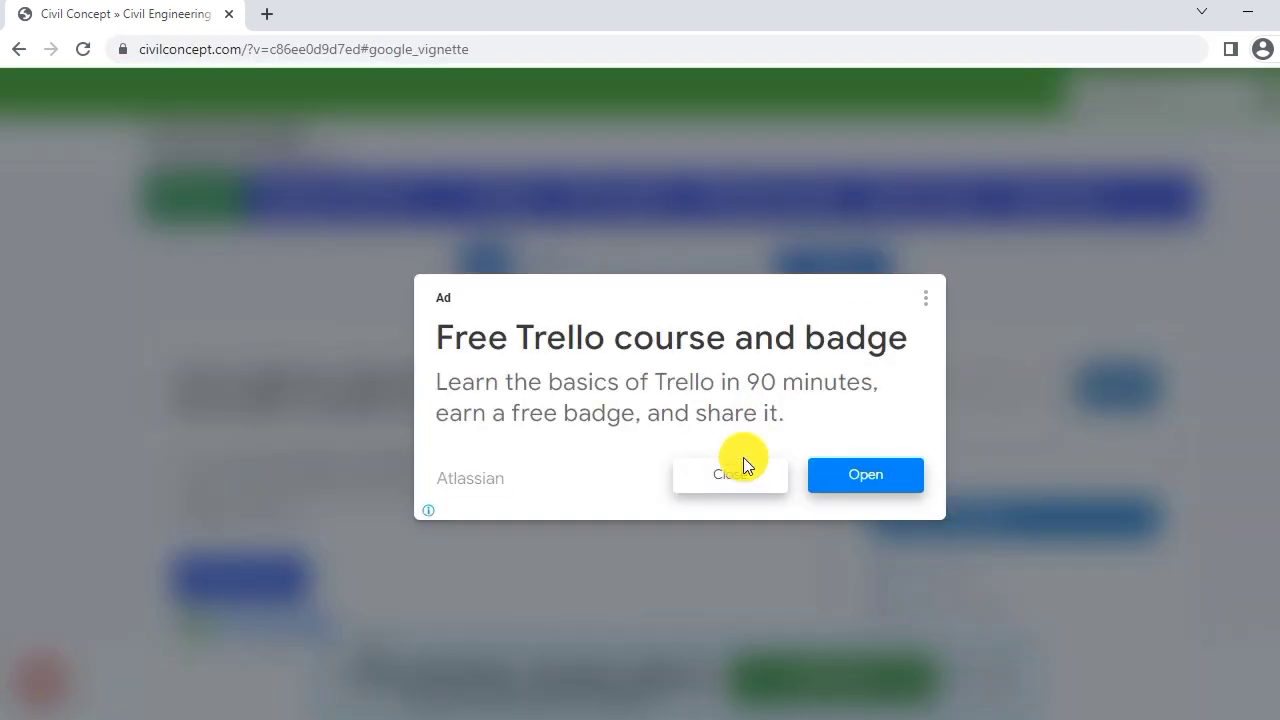
left_click(736, 478)
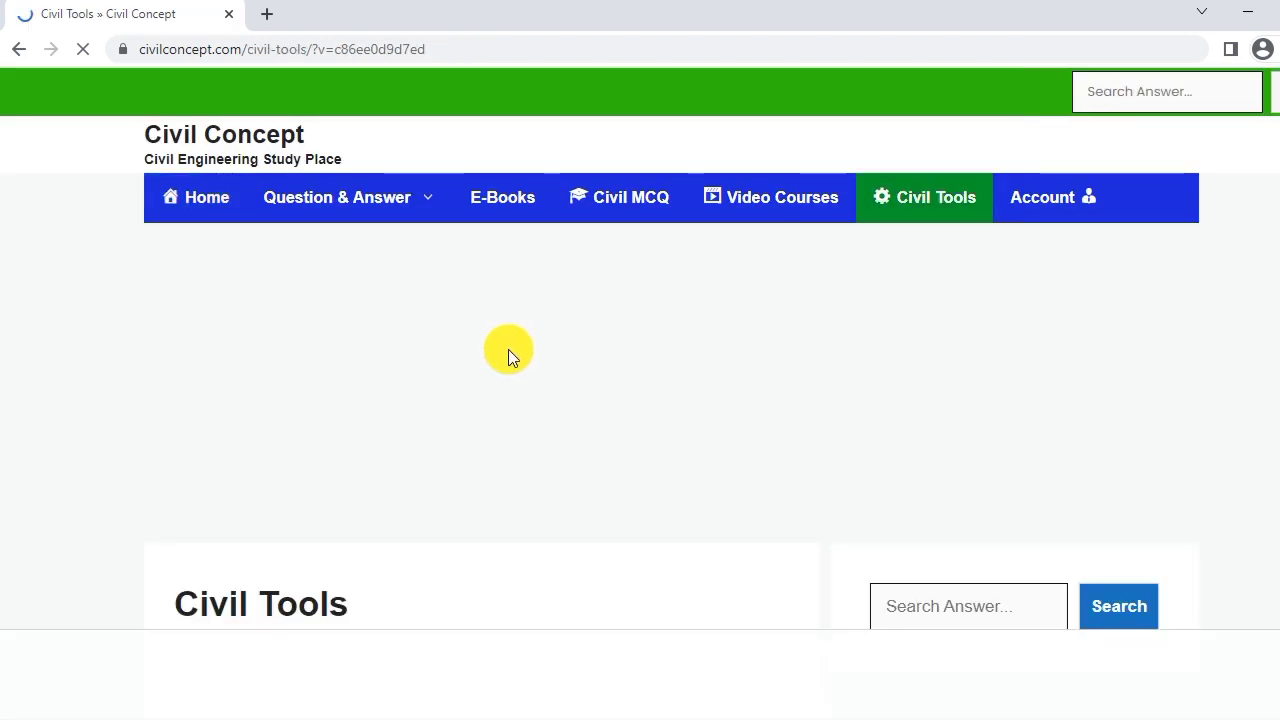
- Find Rebar Weight in the tool table and open that calculator
scroll(507, 349, "down", 5)
scroll(494, 330, "down", 1)
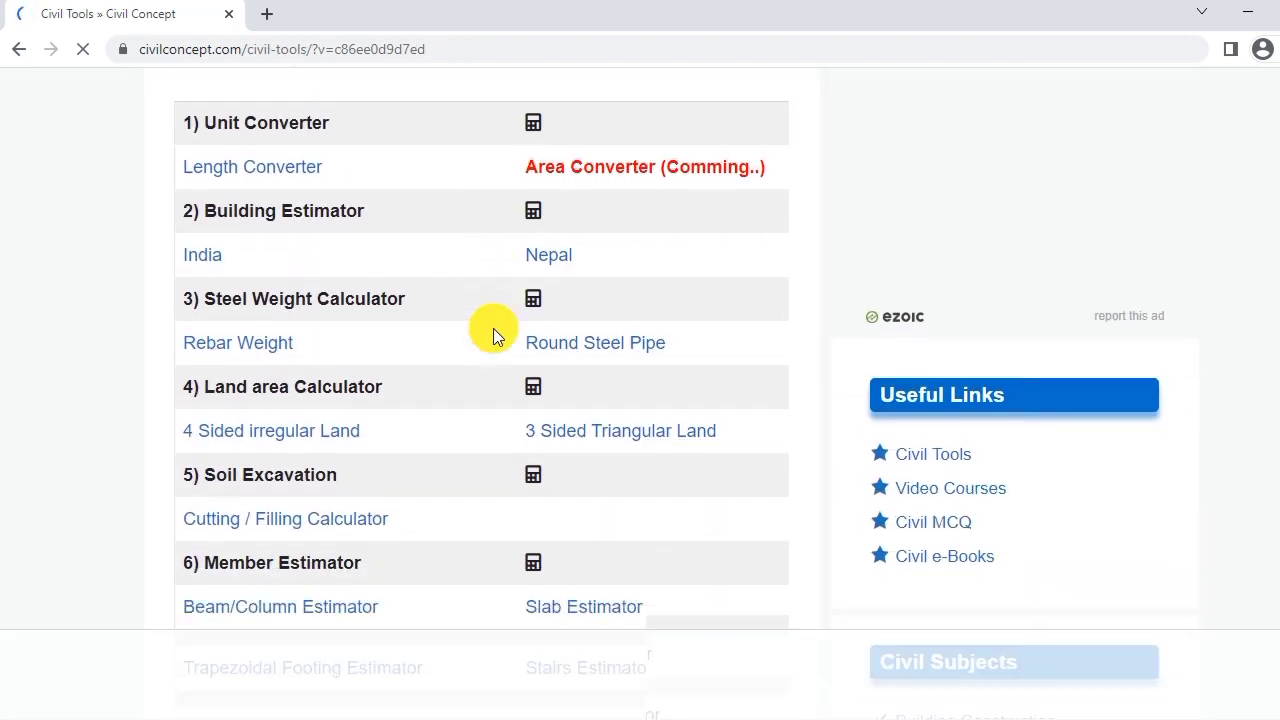
scroll(494, 330, "up", 1)
scroll(459, 209, "down", 1)
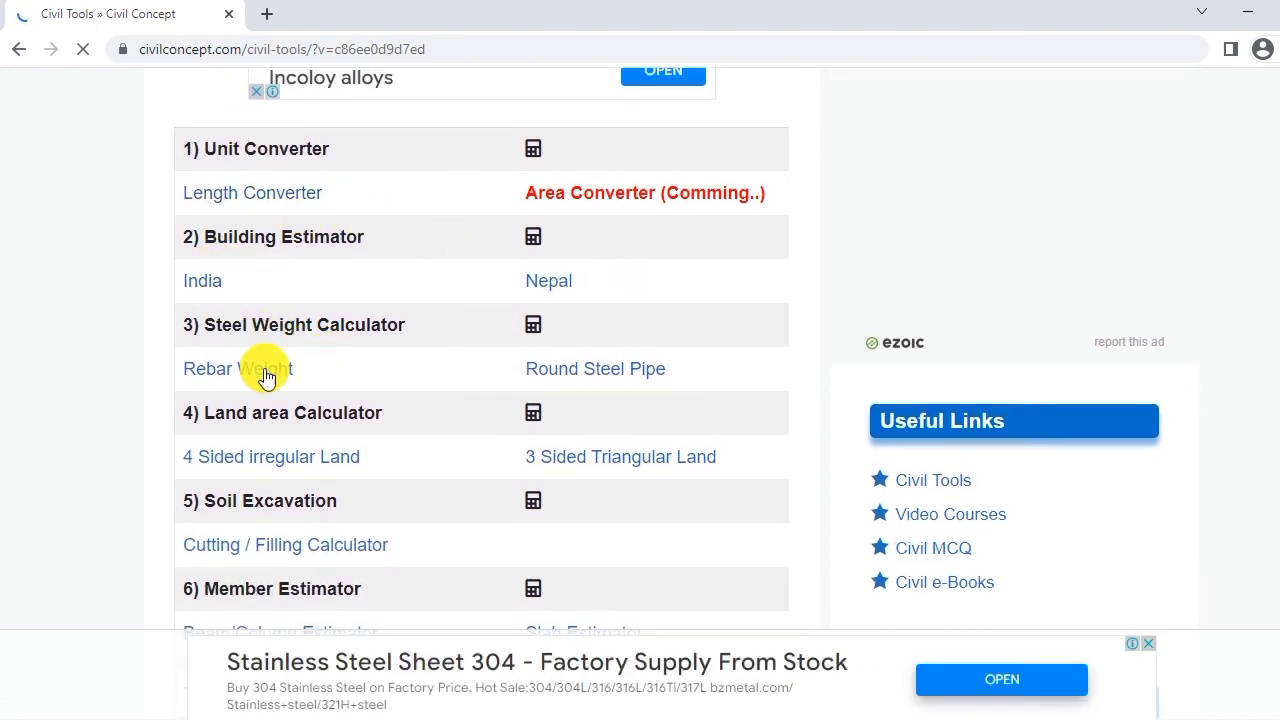
scroll(391, 337, "down", 1)
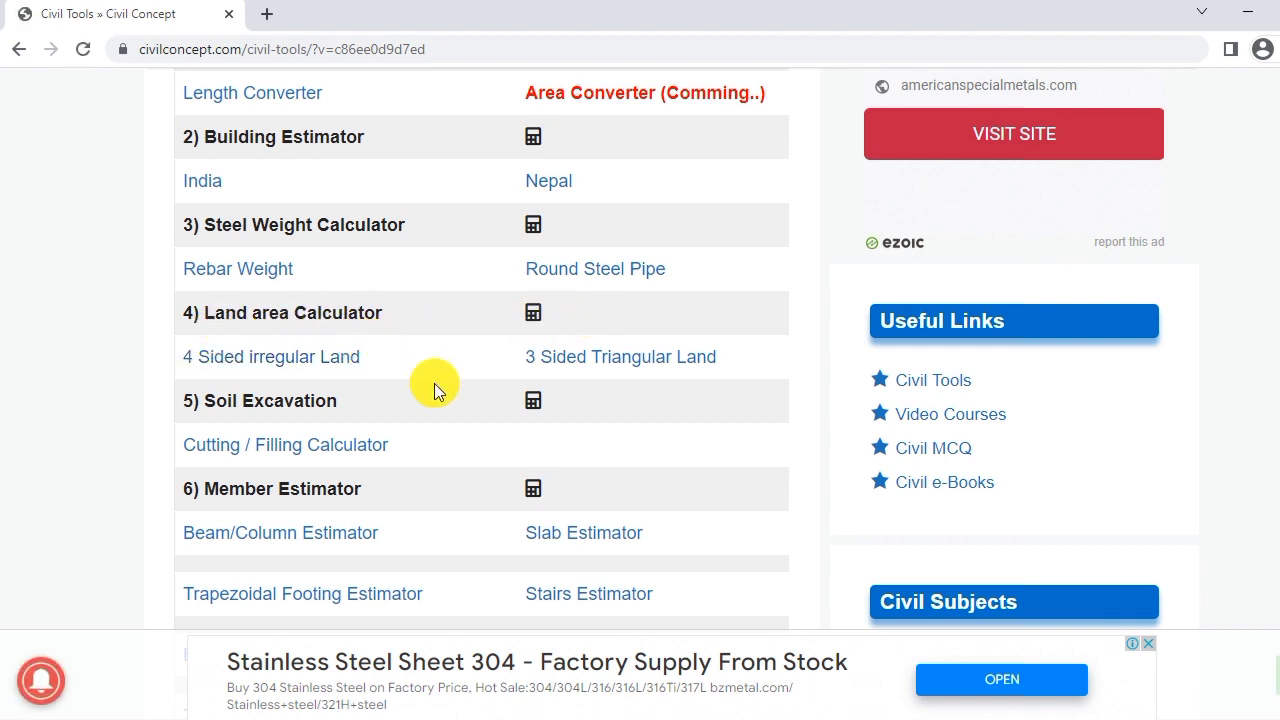
scroll(434, 383, "up", 2)
scroll(448, 367, "down", 1)
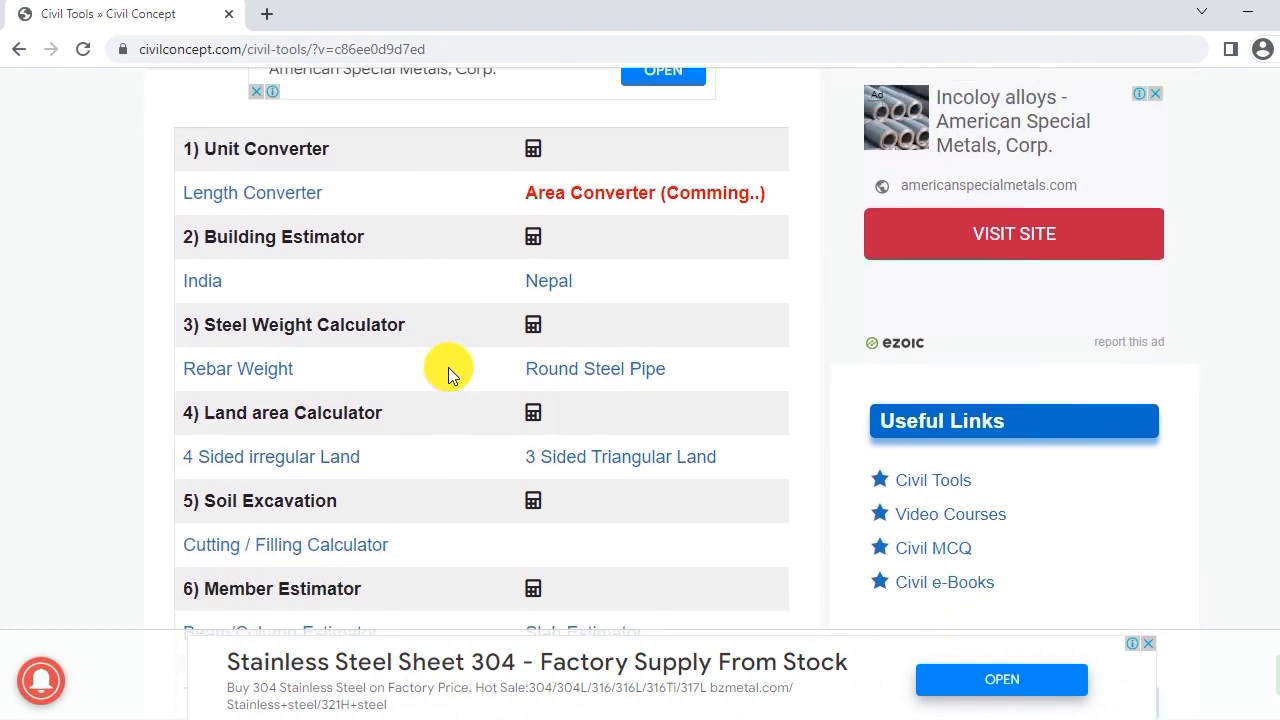
left_click(247, 383)
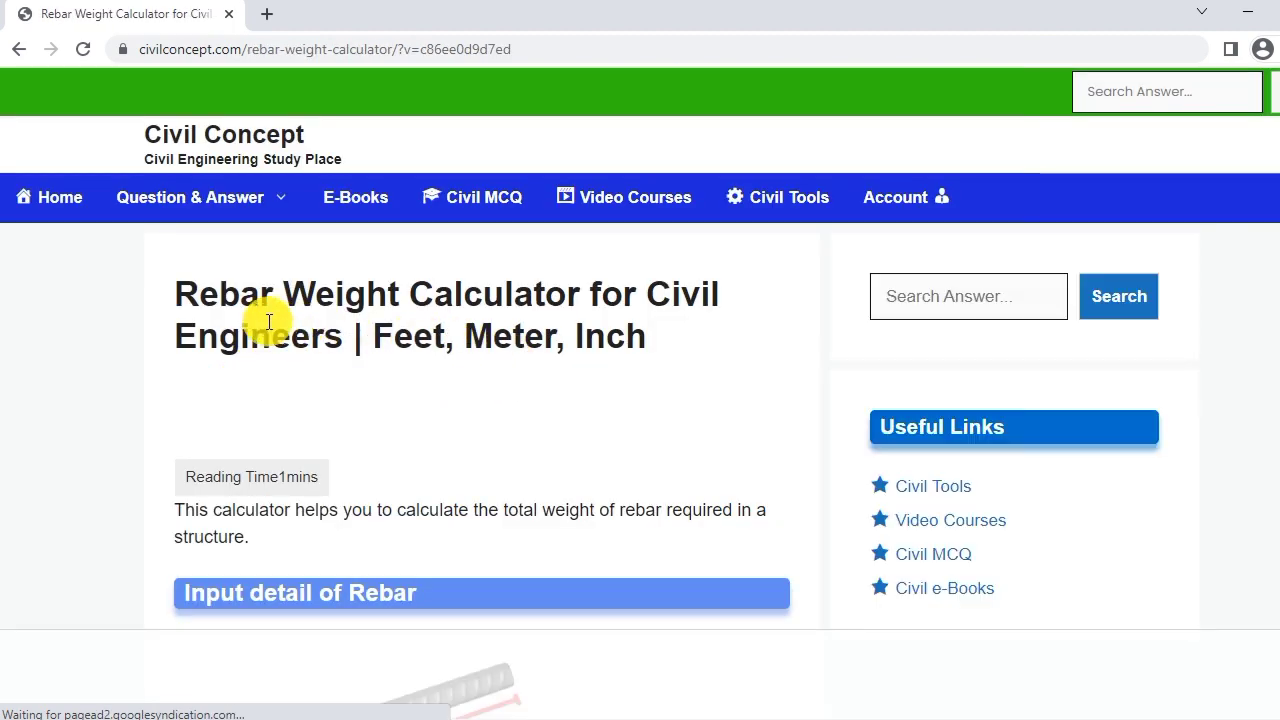
- Scroll the Rebar Weight Calculator to the 'Input detail of Rebar' fields for Rebar (A) and (B)
left_click_drag(180, 293, 523, 334)
left_click(603, 336)
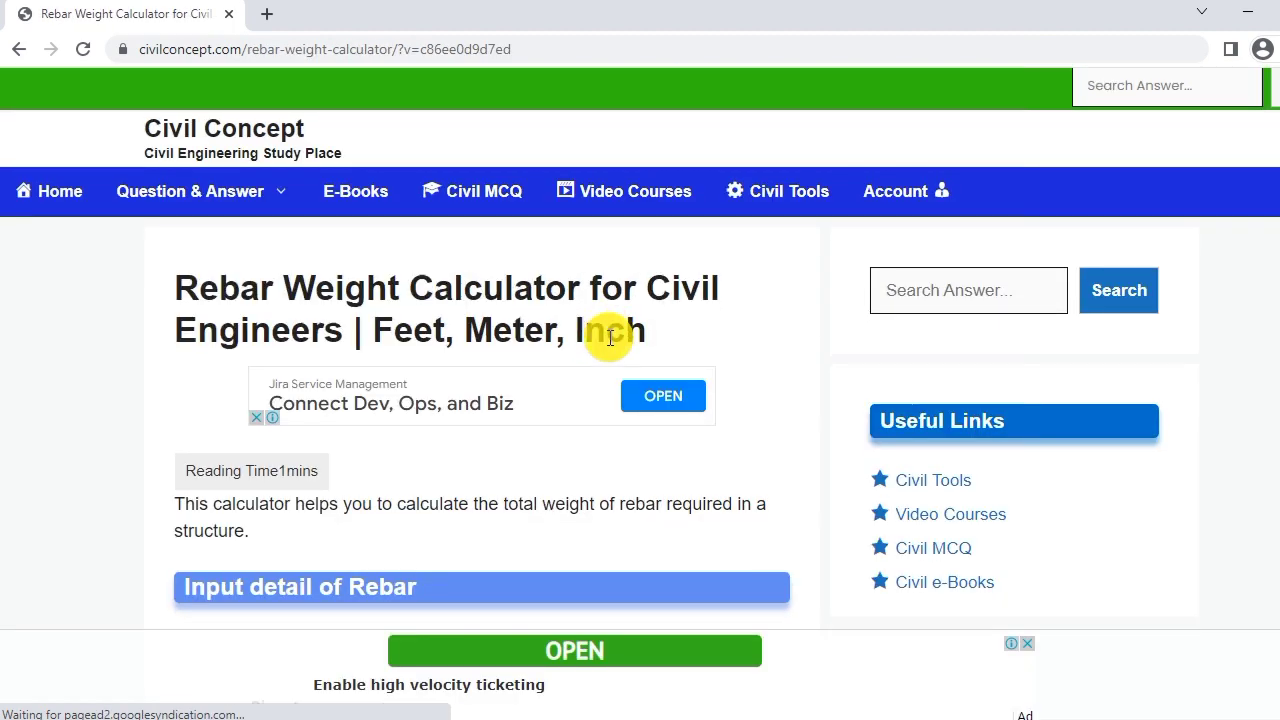
scroll(606, 337, "down", 4)
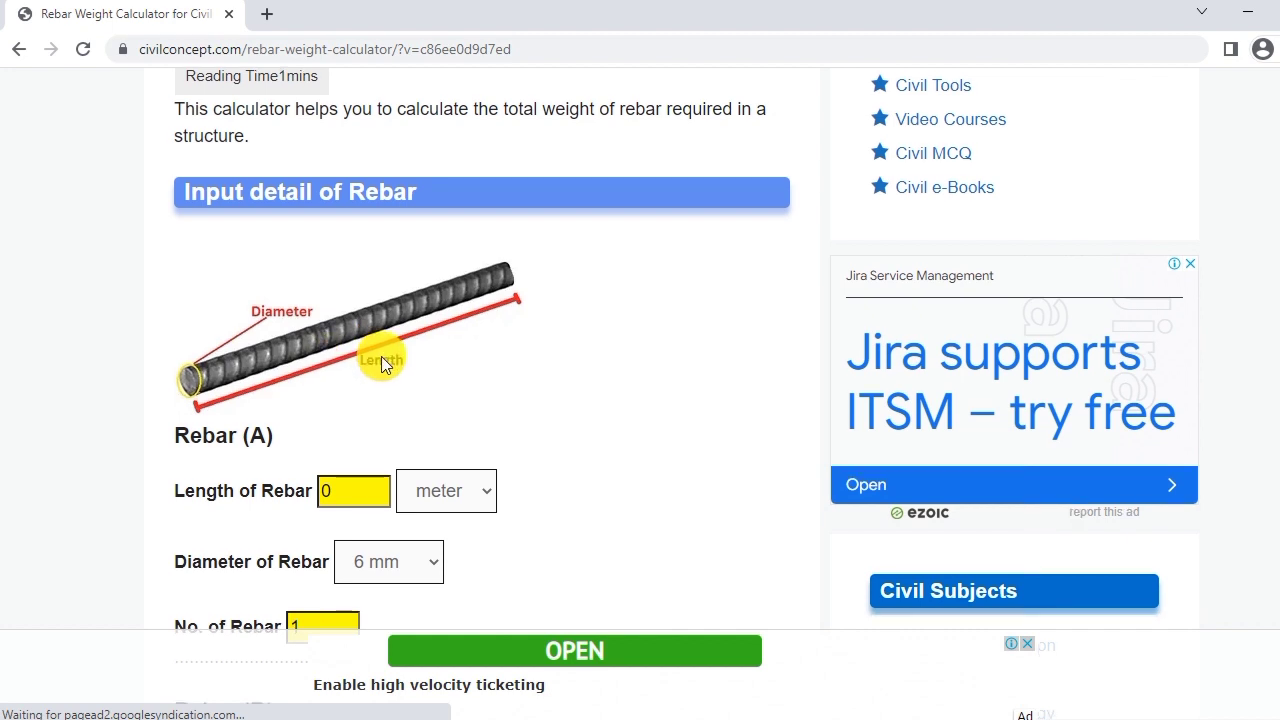
scroll(350, 290, "down", 1)
scroll(364, 262, "up", 1)
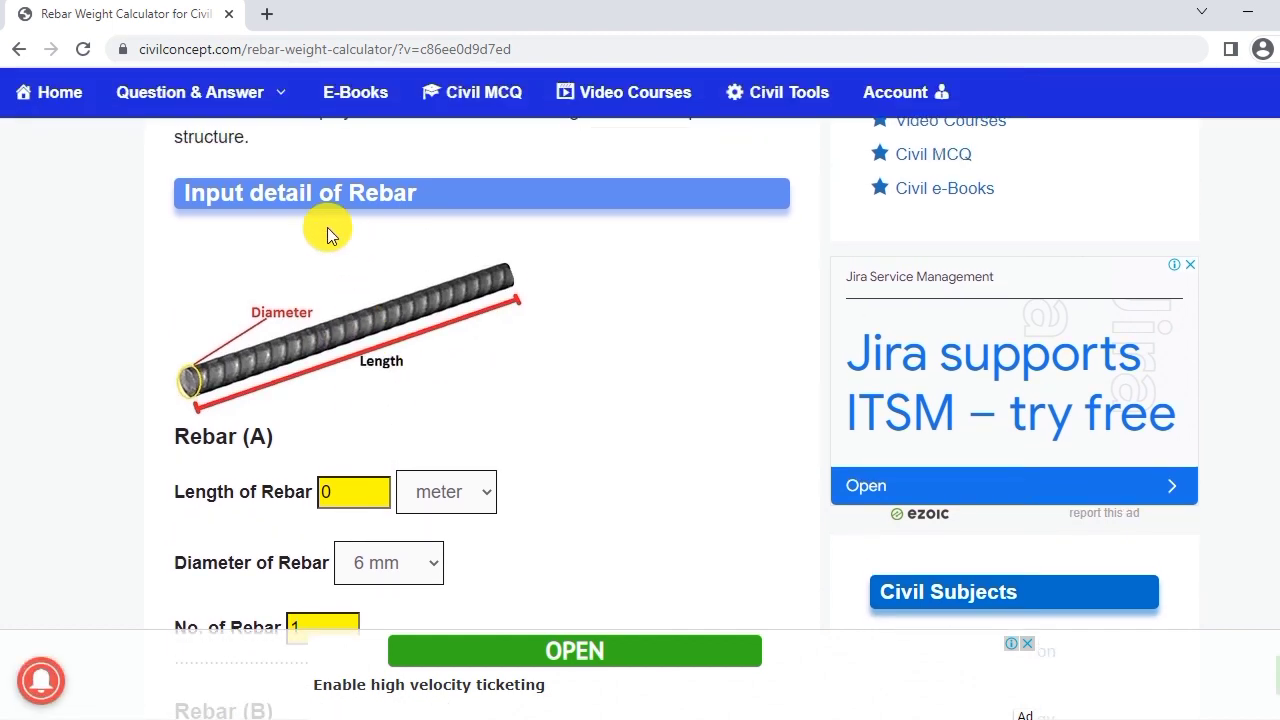
left_click_drag(183, 193, 343, 213)
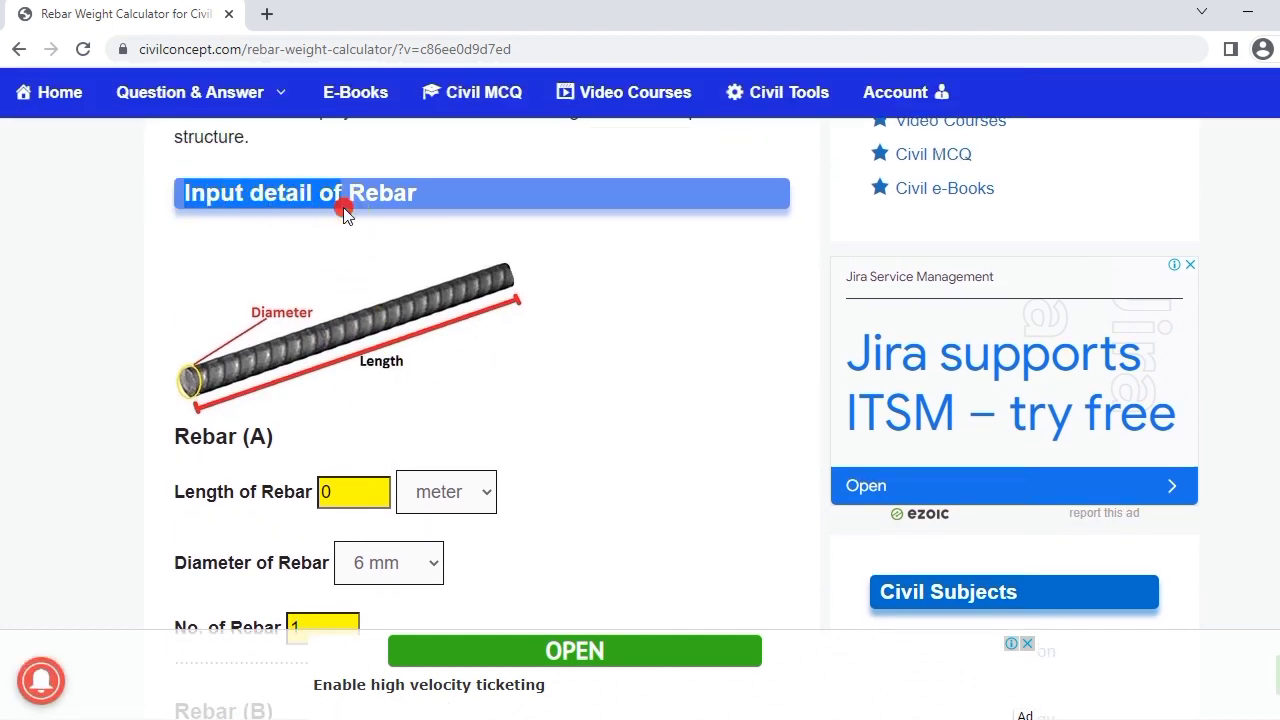
scroll(423, 237, "down", 2)
scroll(363, 240, "down", 3)
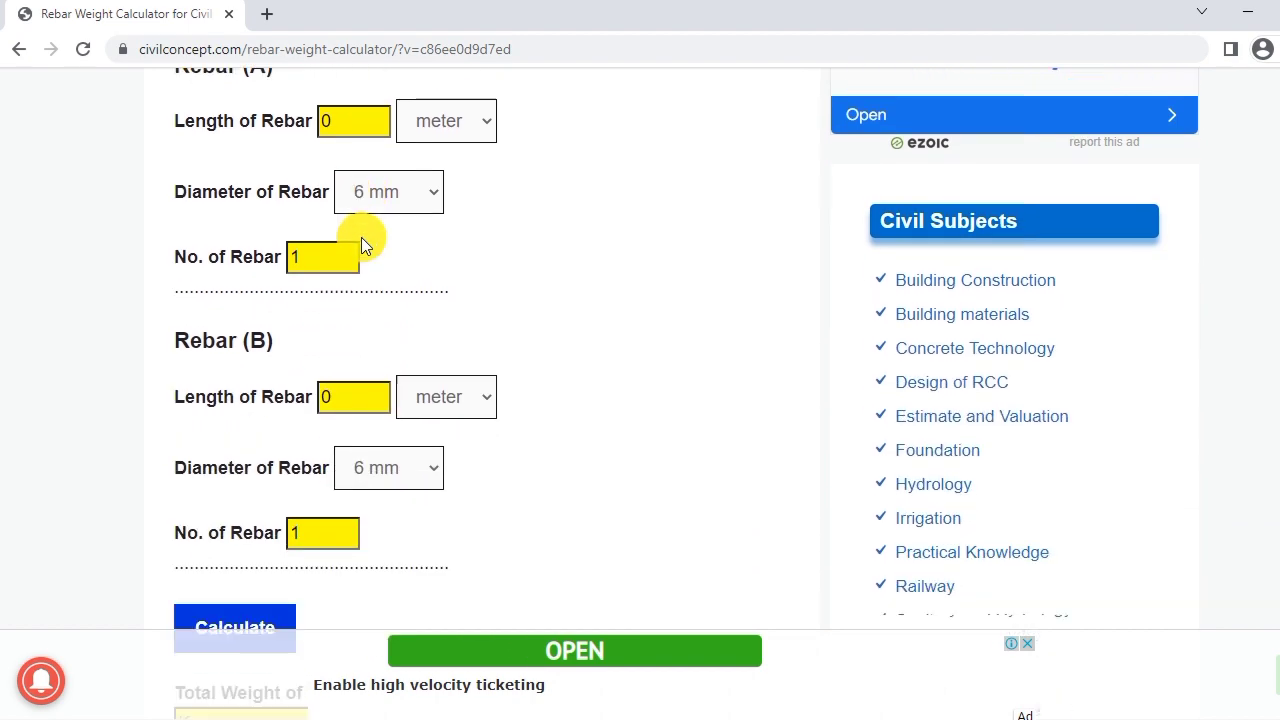
scroll(340, 250, "up", 3)
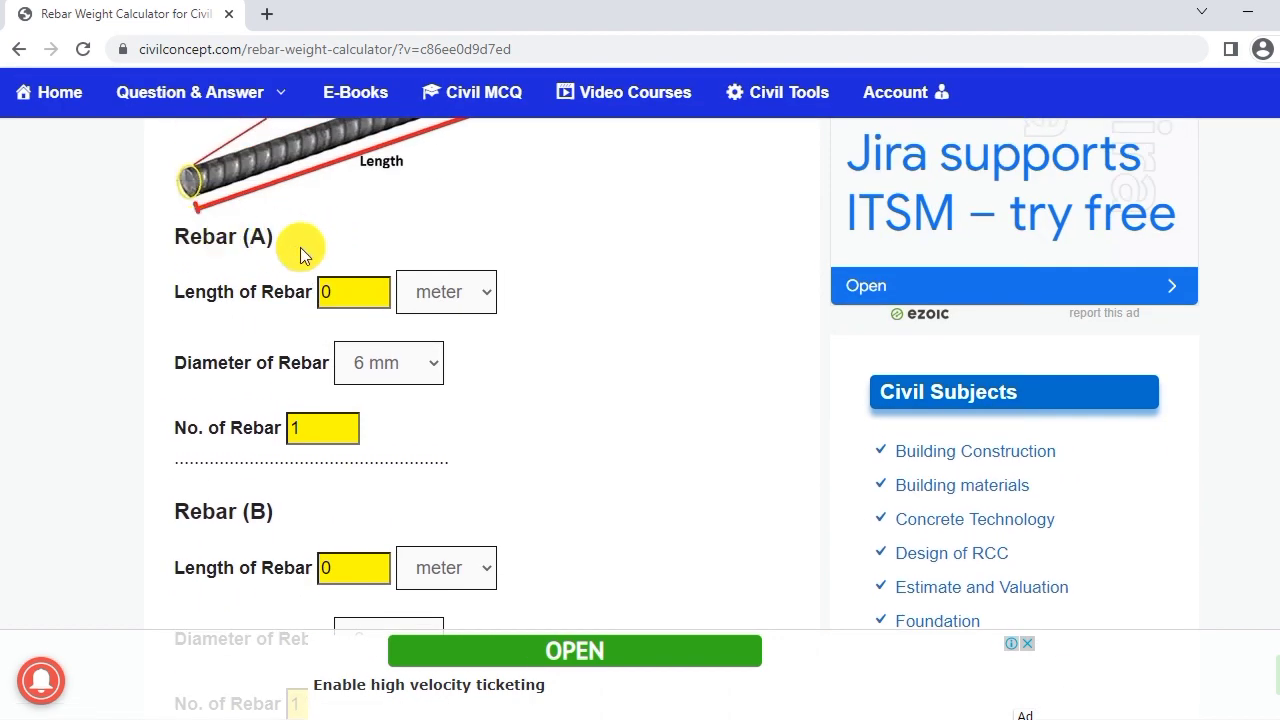
scroll(300, 251, "down", 1)
scroll(394, 434, "up", 1)
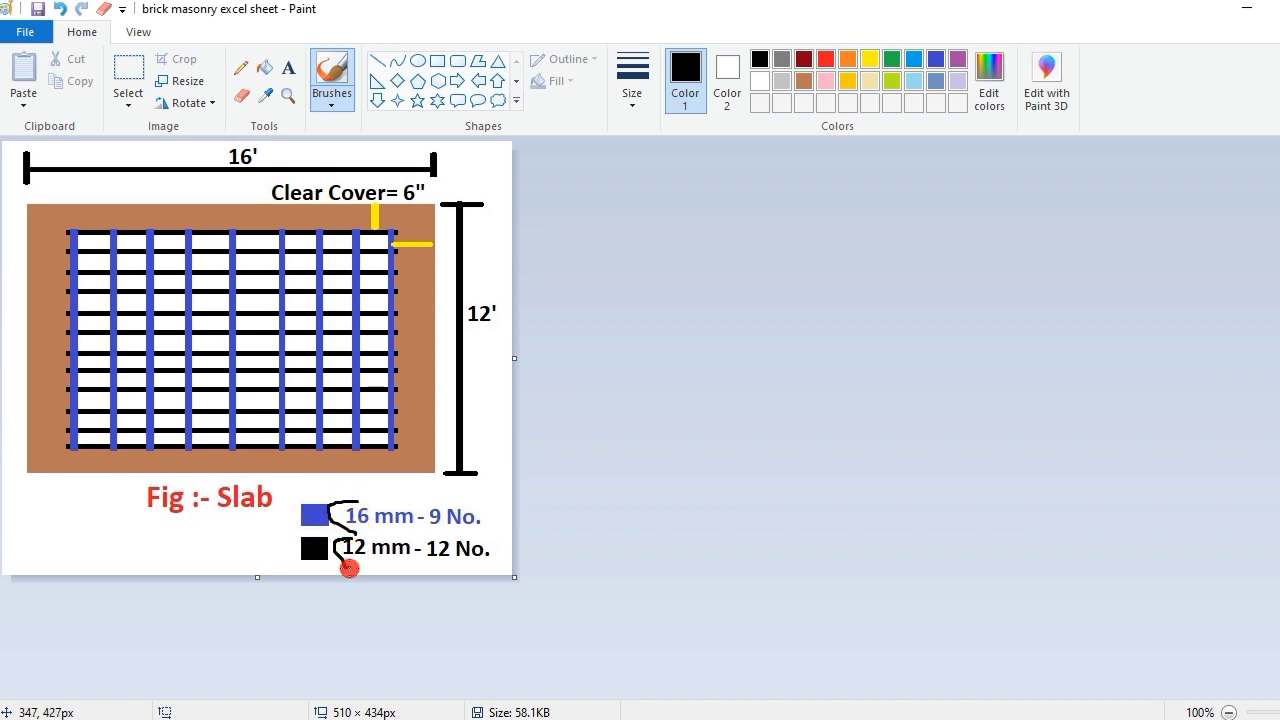
- Mark the 12 mm bar and 12 No. legend entries, the 16' and 12' dimensions, and the clear cover
left_click_drag(349, 568, 350, 568)
left_click_drag(492, 550, 486, 563)
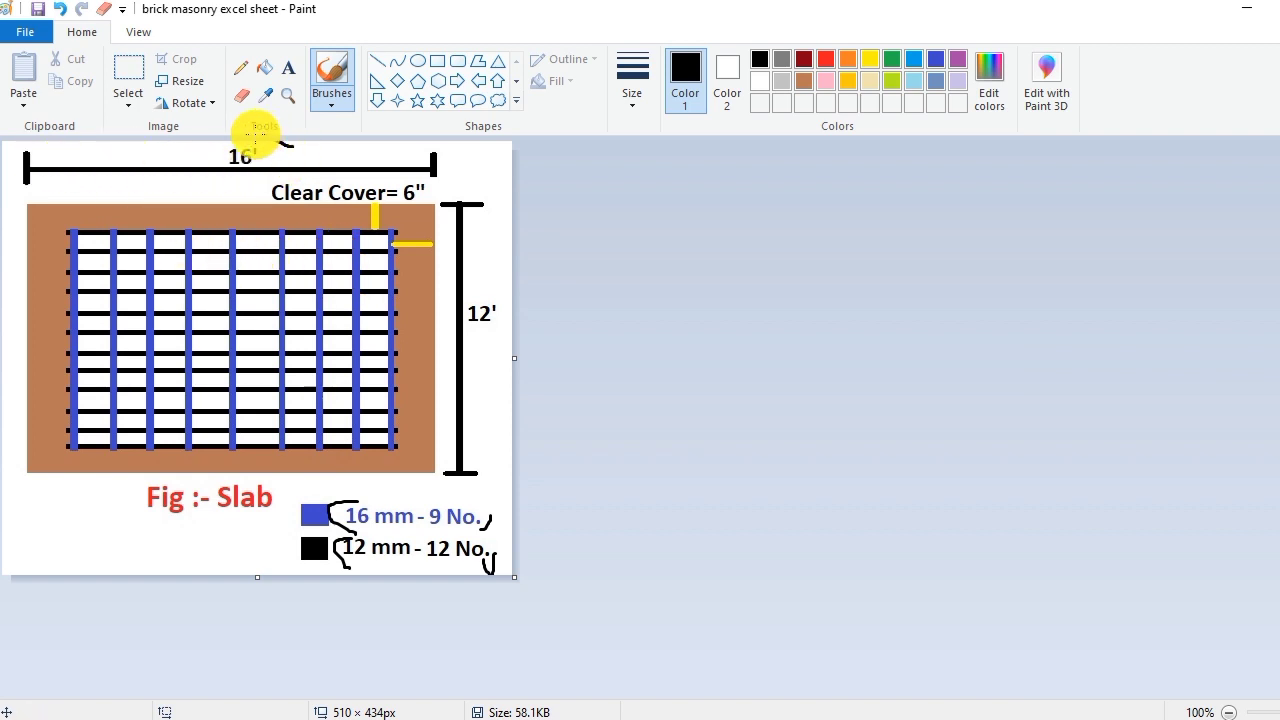
mouse_move(205, 143)
left_mouse_down()
mouse_move(206, 166)
mouse_move(251, 173)
mouse_move(275, 147)
left_mouse_up()
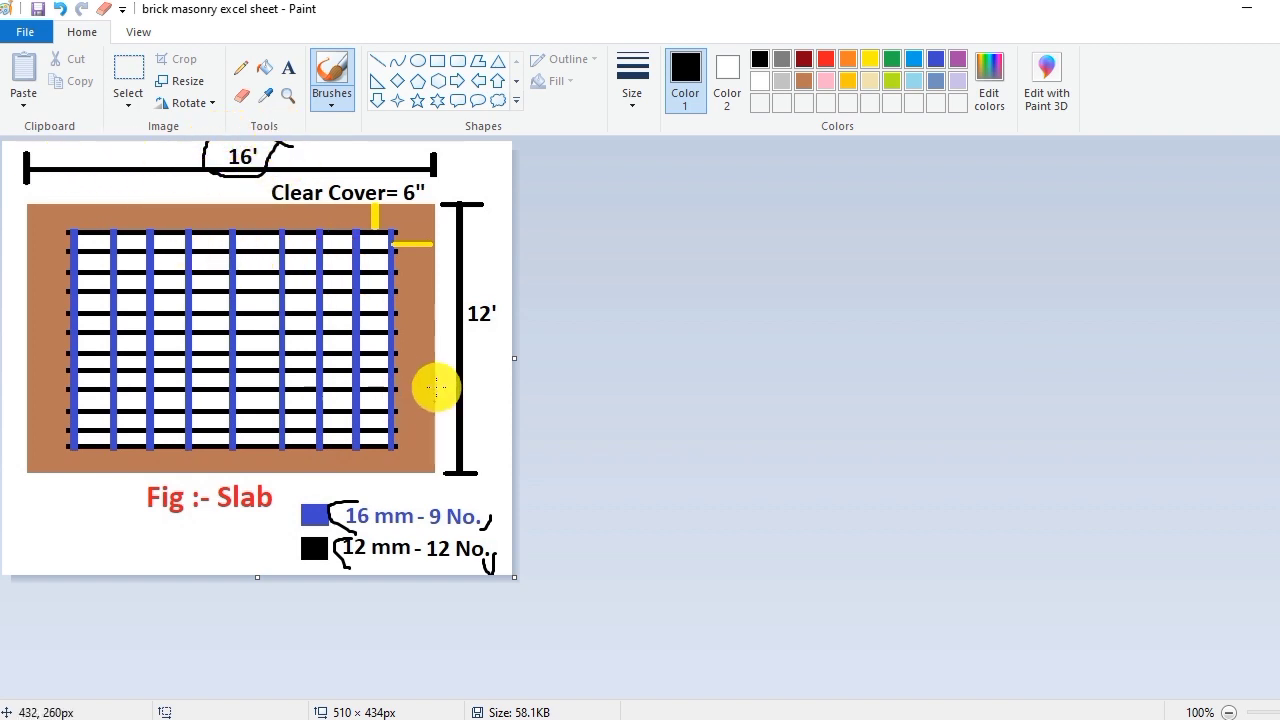
mouse_move(477, 283)
left_mouse_down()
mouse_move(457, 303)
mouse_move(474, 330)
mouse_move(481, 286)
left_mouse_up()
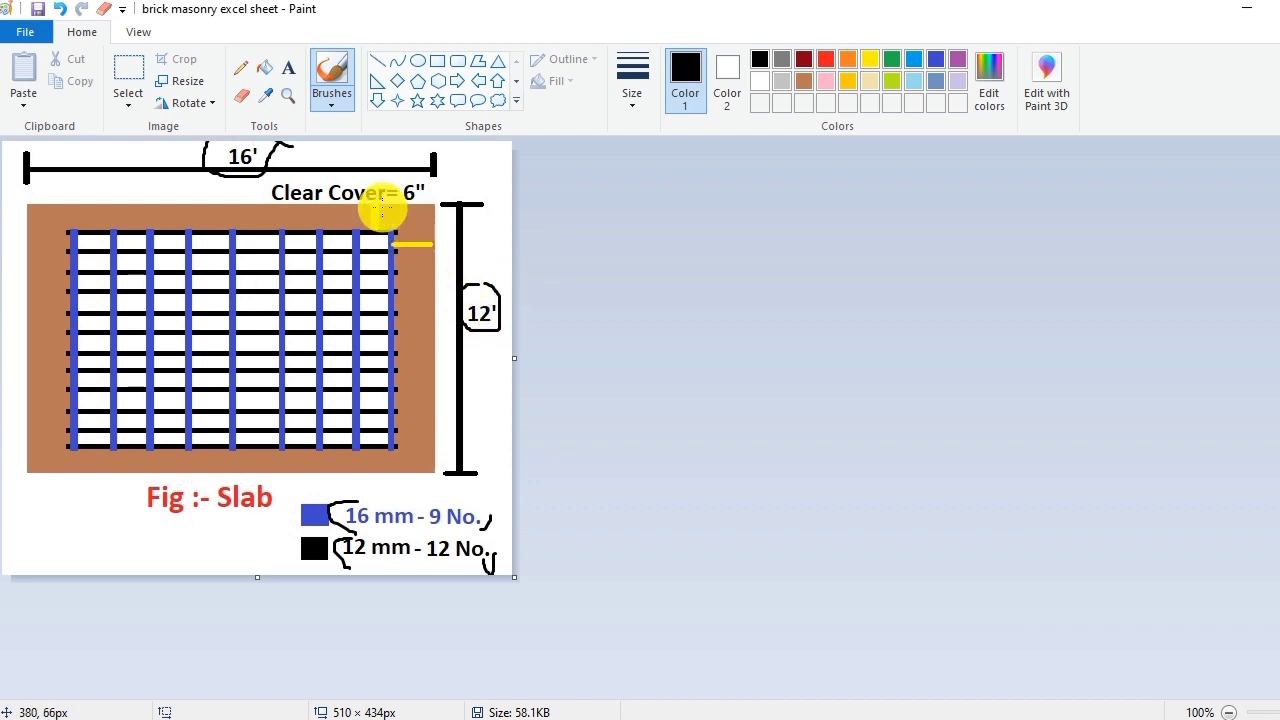
left_click_drag(375, 206, 375, 228)
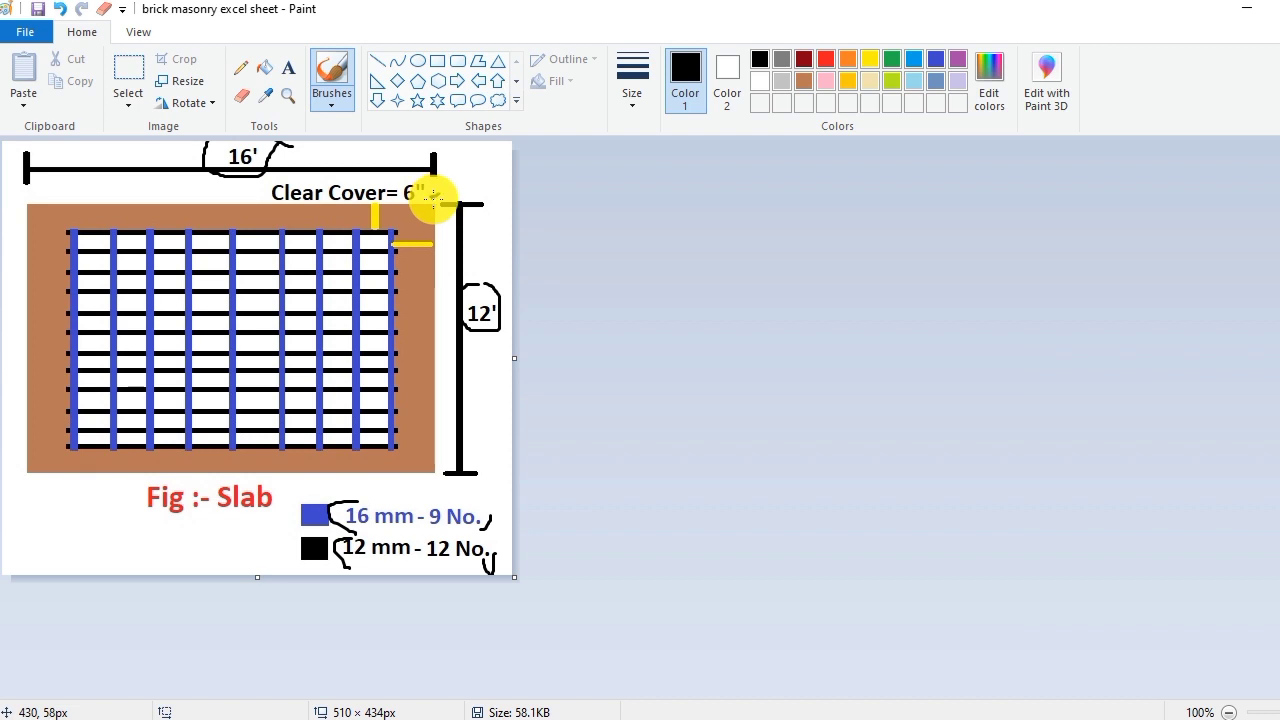
- In red, mark the 6" clear cover on the top edge and corners, circle 16', and bracket 12'
left_click(827, 59)
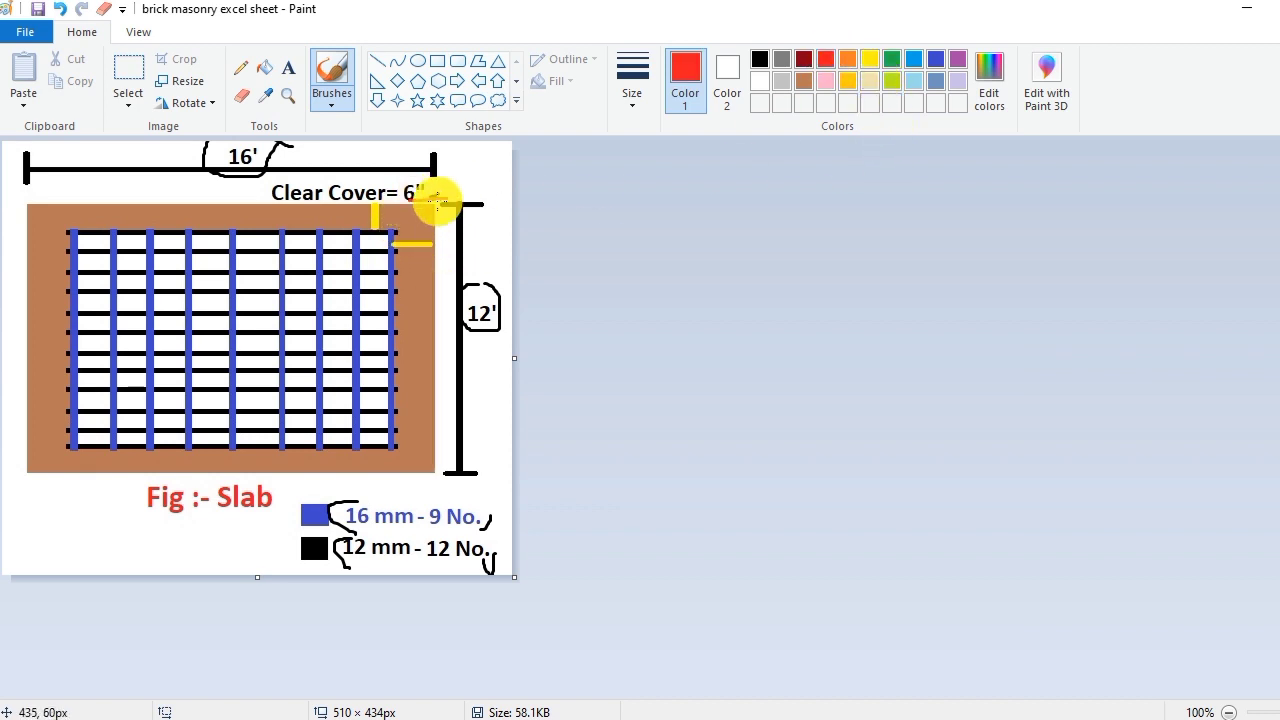
left_click_drag(446, 199, 434, 204)
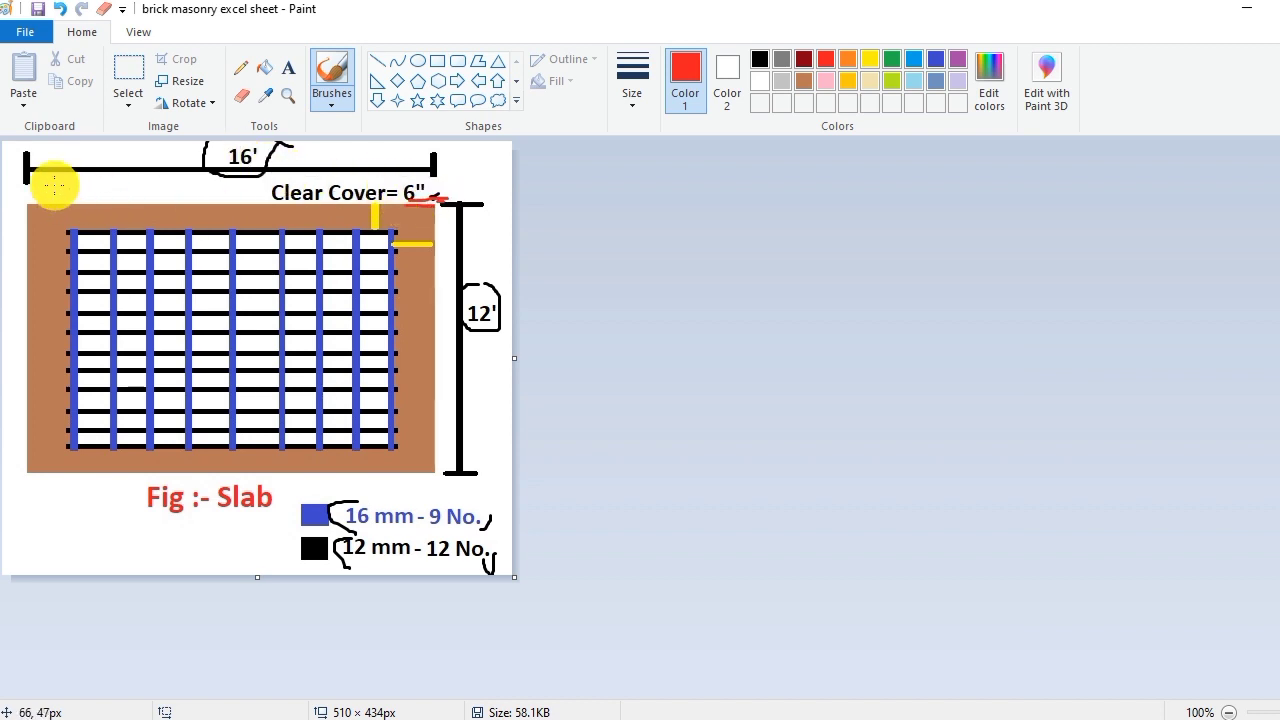
mouse_move(24, 188)
left_mouse_down()
mouse_move(370, 206)
mouse_move(391, 233)
left_mouse_up()
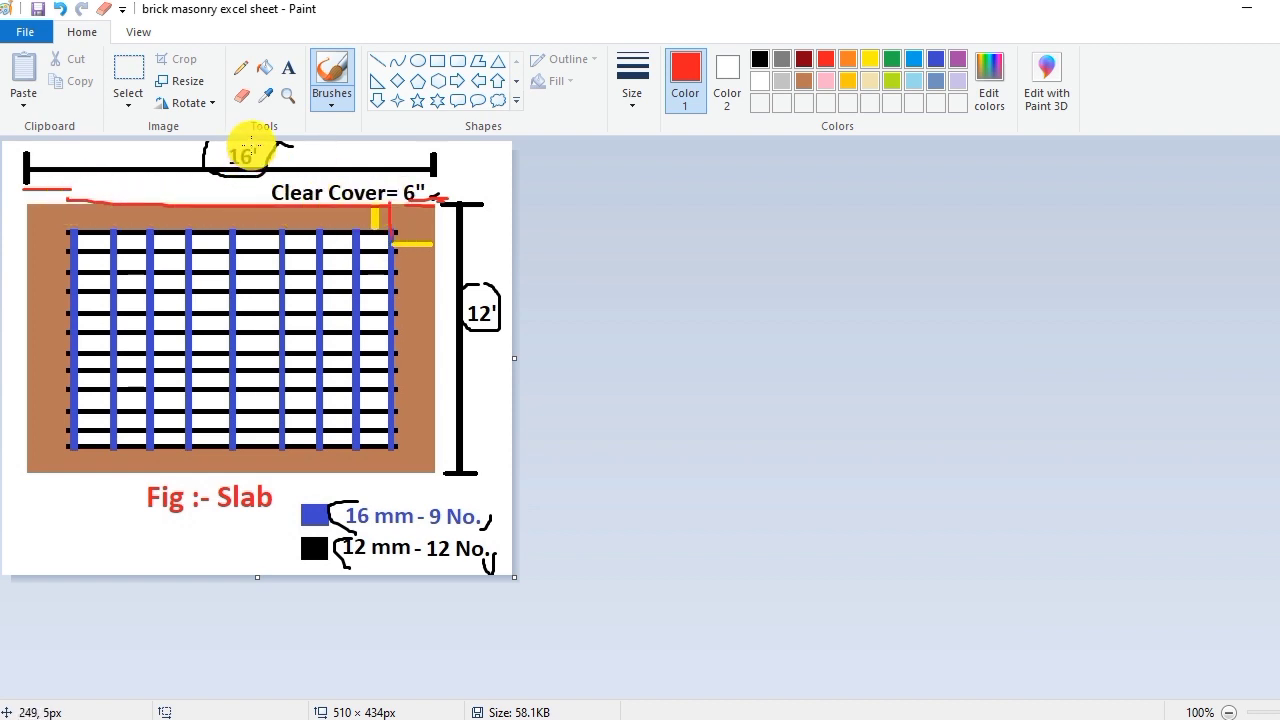
mouse_move(240, 145)
left_mouse_down()
mouse_move(204, 165)
mouse_move(243, 170)
mouse_move(276, 153)
left_mouse_up()
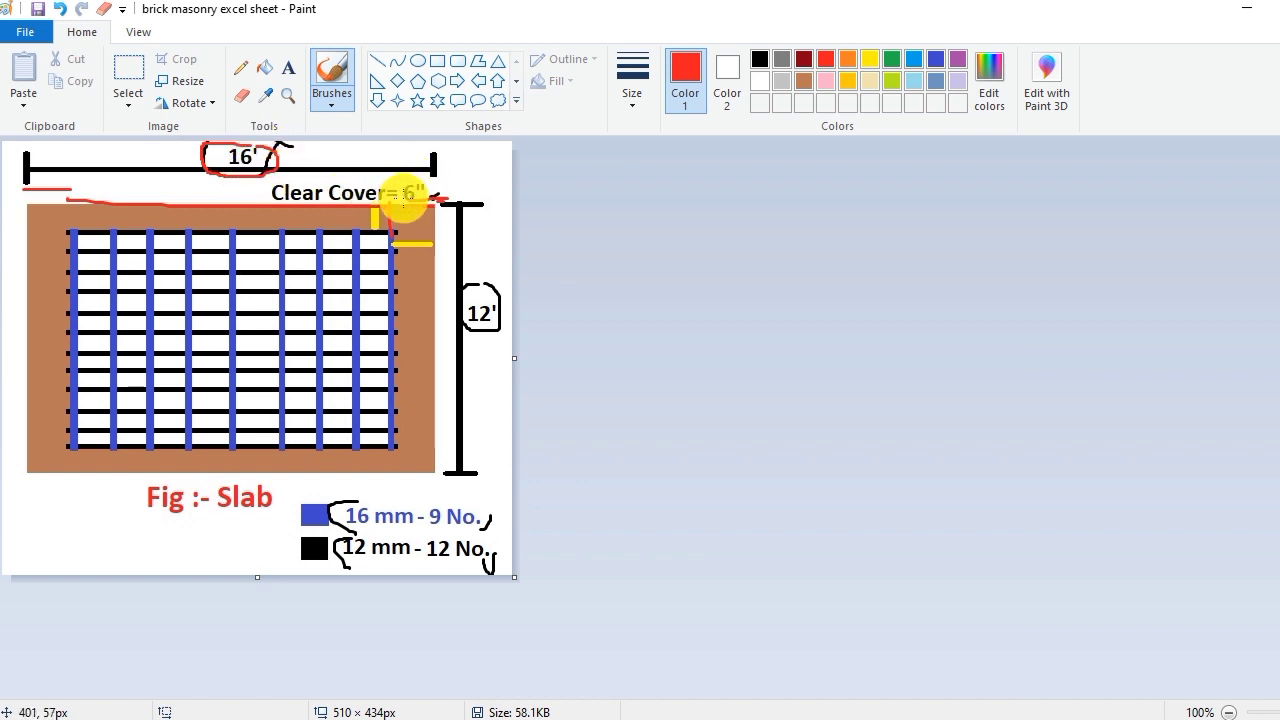
left_click_drag(401, 193, 420, 200)
left_click_drag(44, 199, 80, 190)
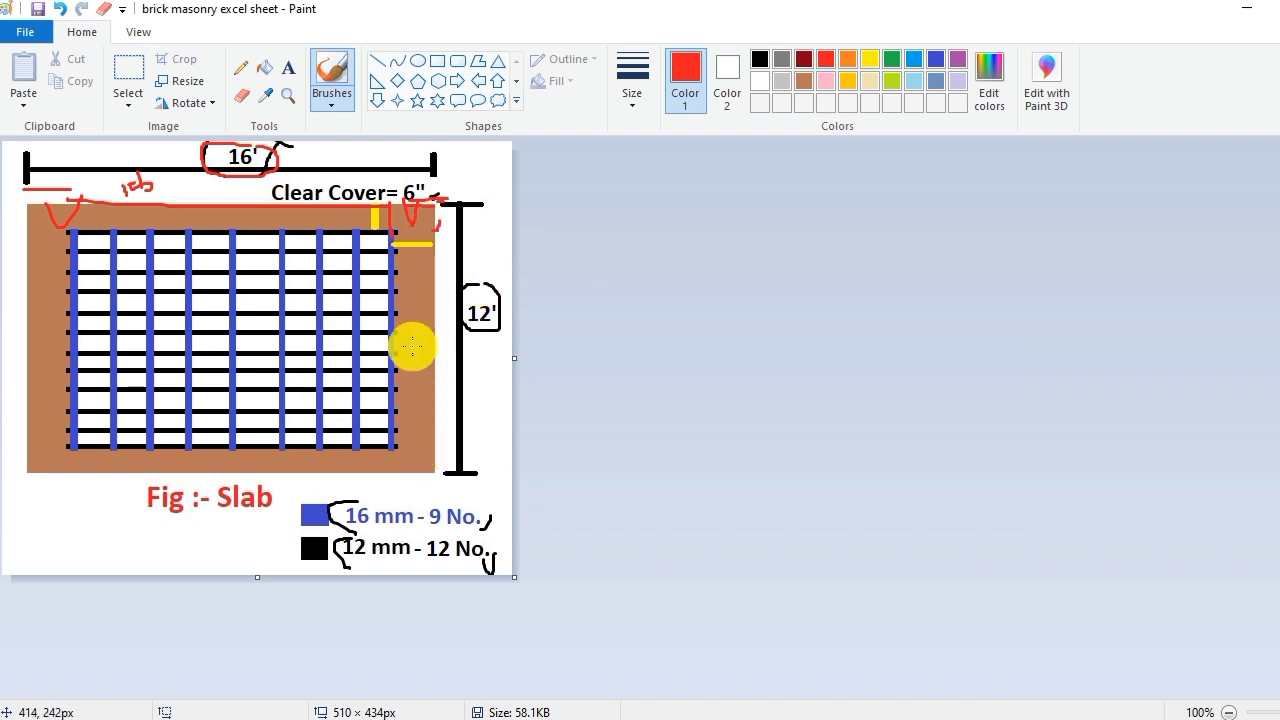
left_click_drag(403, 453, 426, 437)
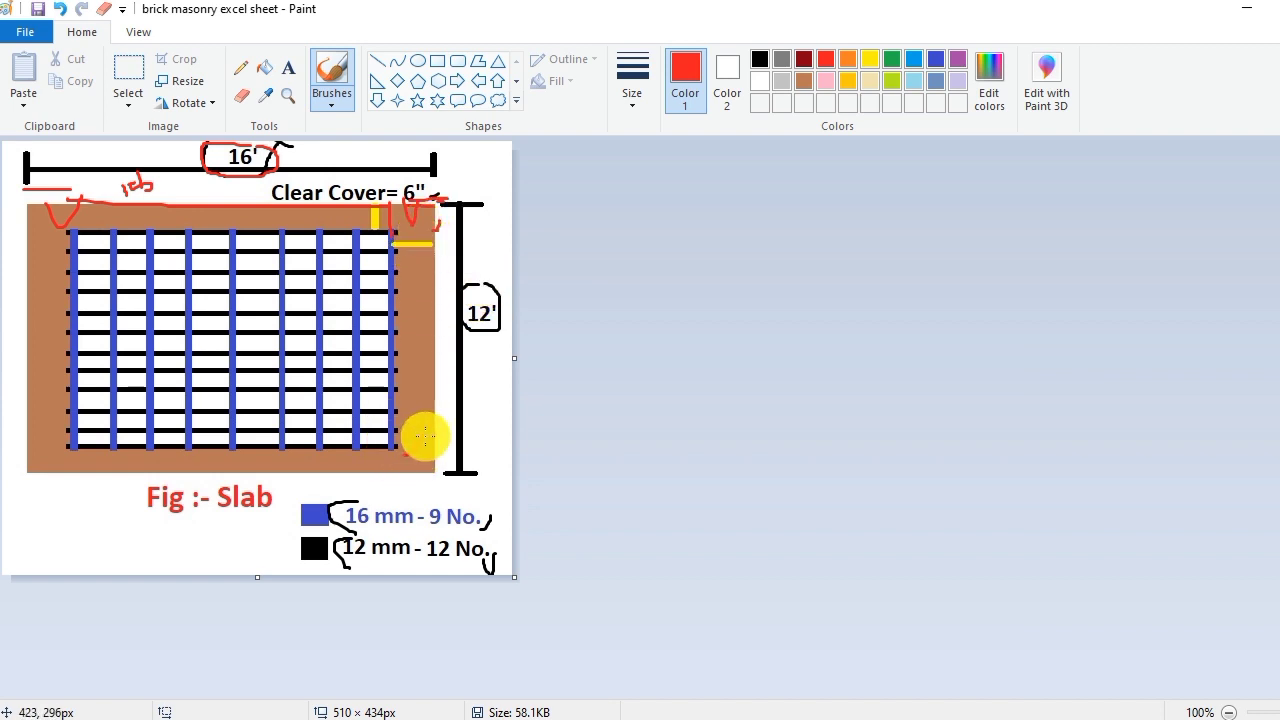
mouse_move(477, 263)
left_mouse_down()
mouse_move(452, 268)
mouse_move(456, 323)
mouse_move(498, 332)
mouse_move(477, 271)
left_mouse_up()
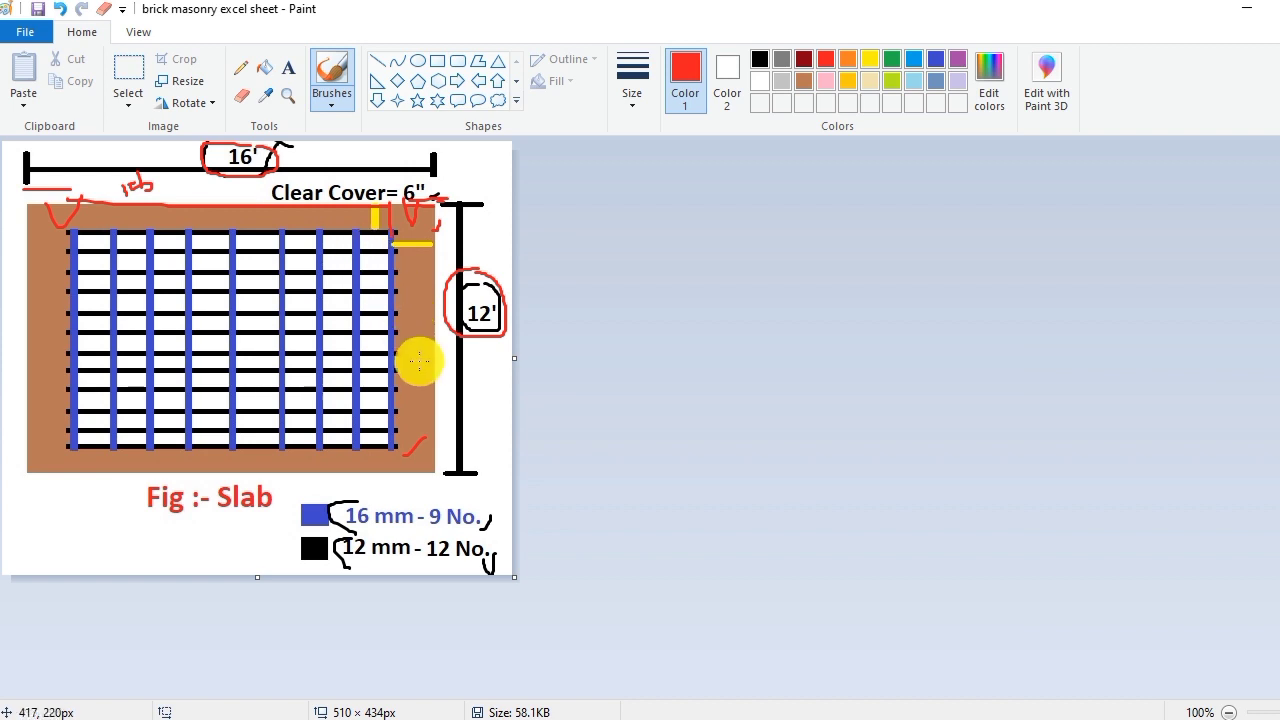
- Add red text labels: 15' above the slab's top edge and 11' beside the vertical dimension
left_click(285, 70)
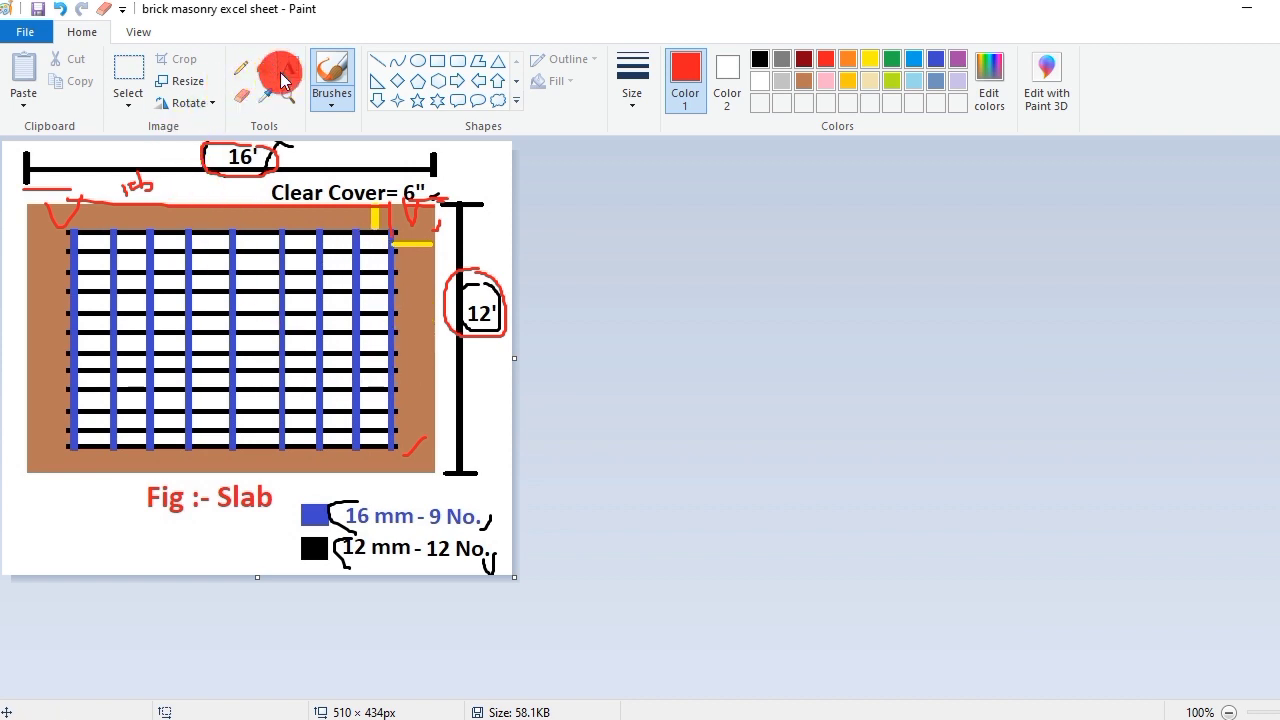
left_click(213, 189)
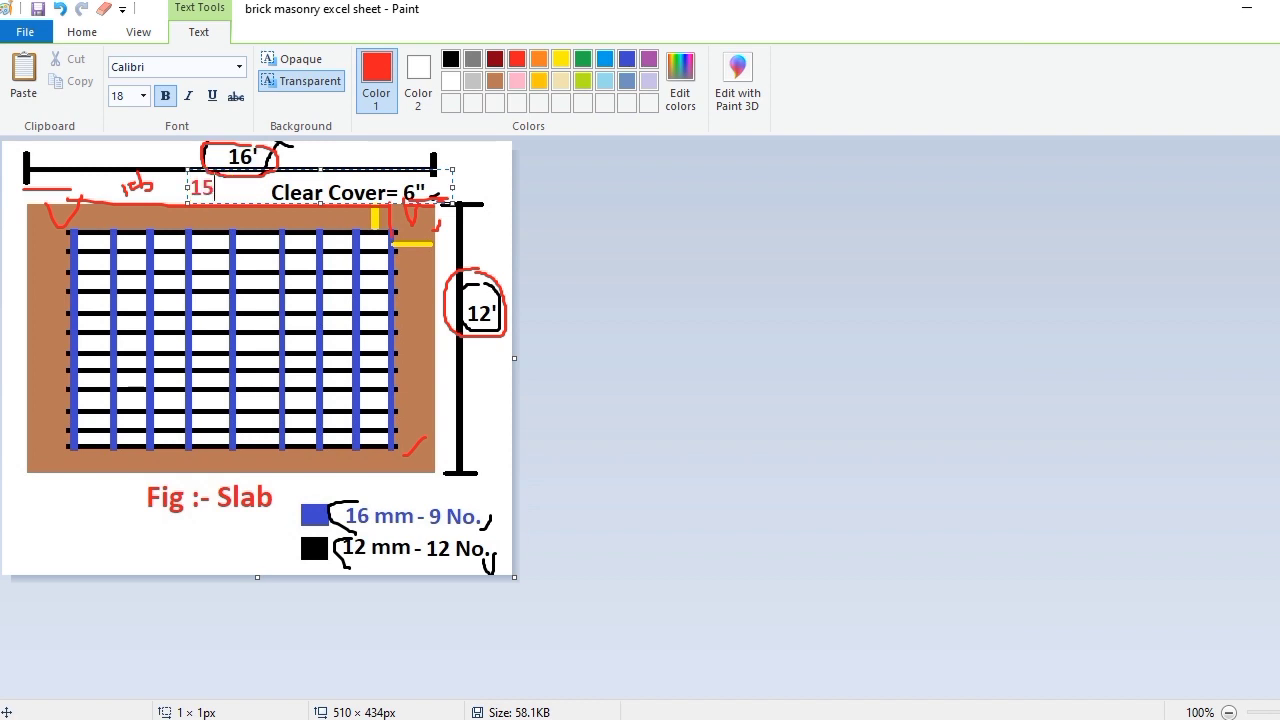
left_click(471, 408)
left_click(471, 408)
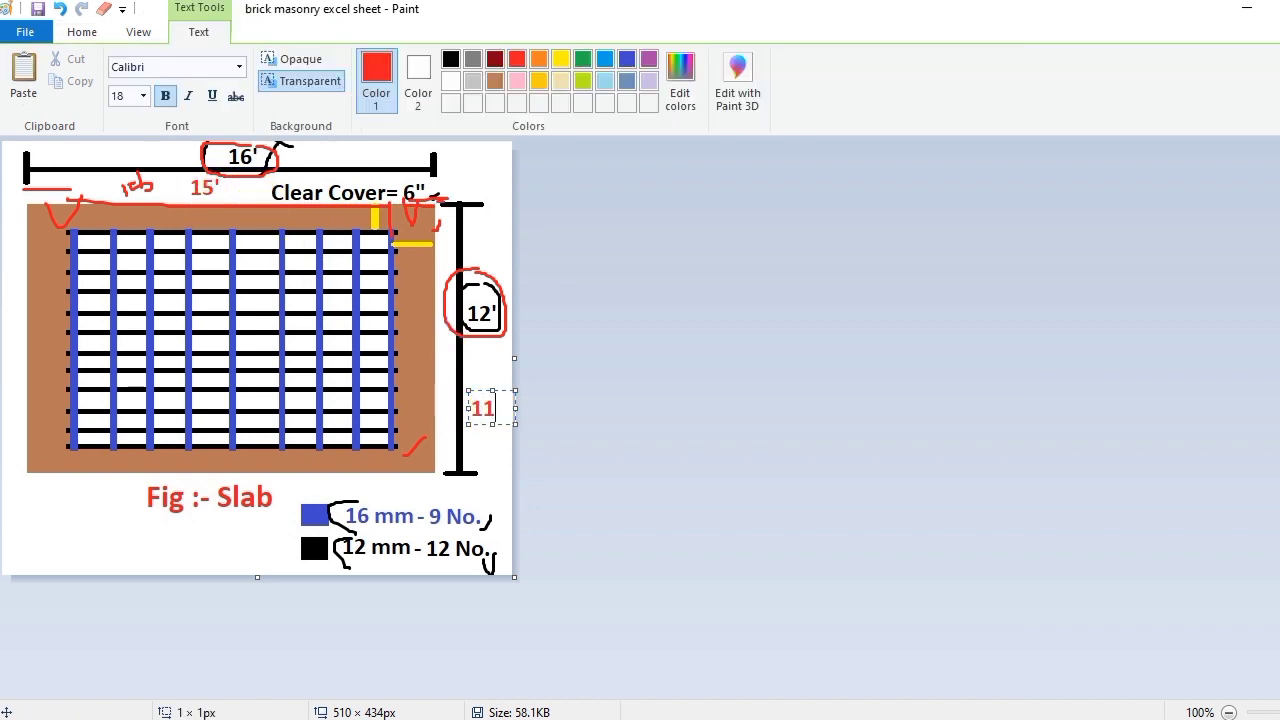
left_click(306, 266)
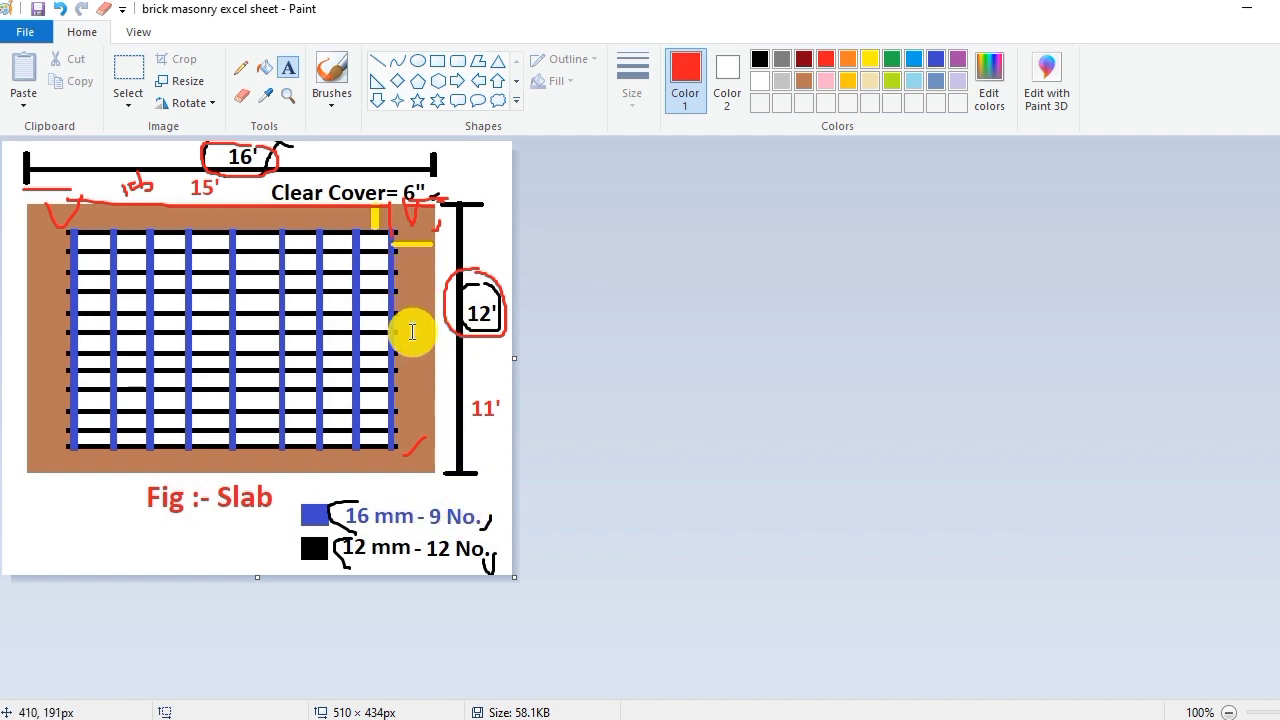
- Return to the calculator, cross-check the slab sketch, and inspect the Rebar (A) length unit options
left_click(445, 716)
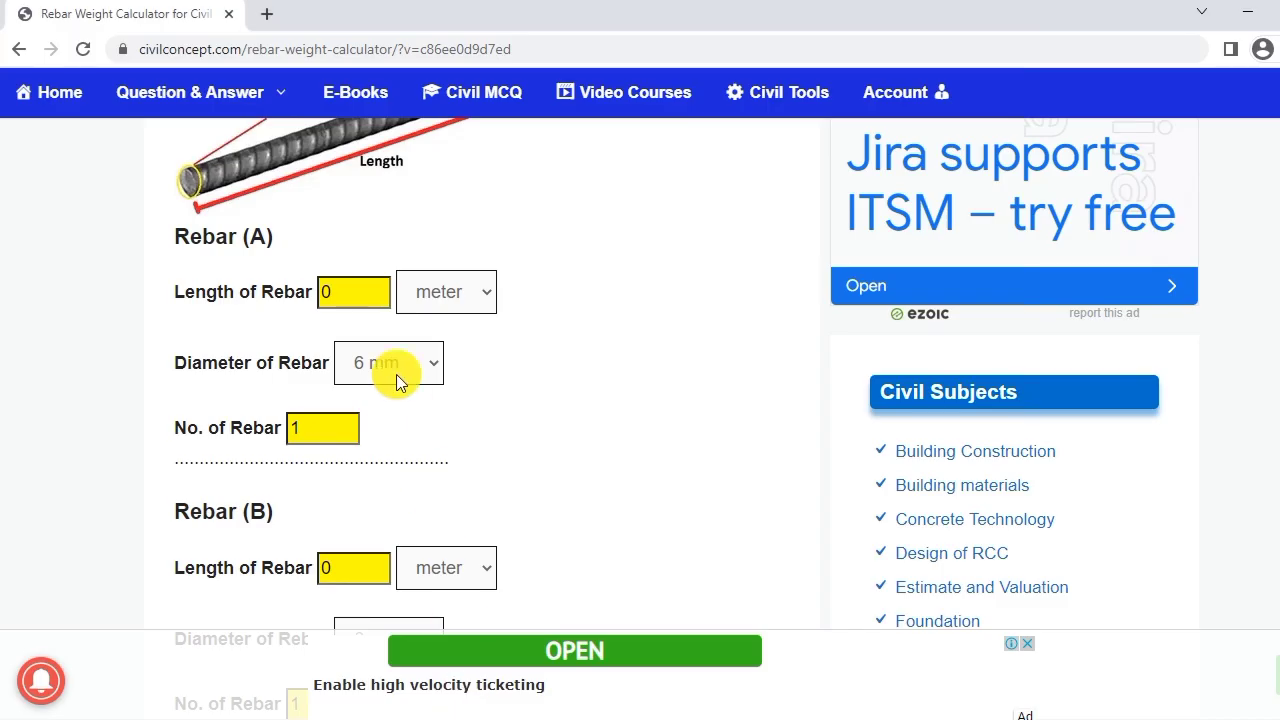
scroll(396, 374, "up", 1)
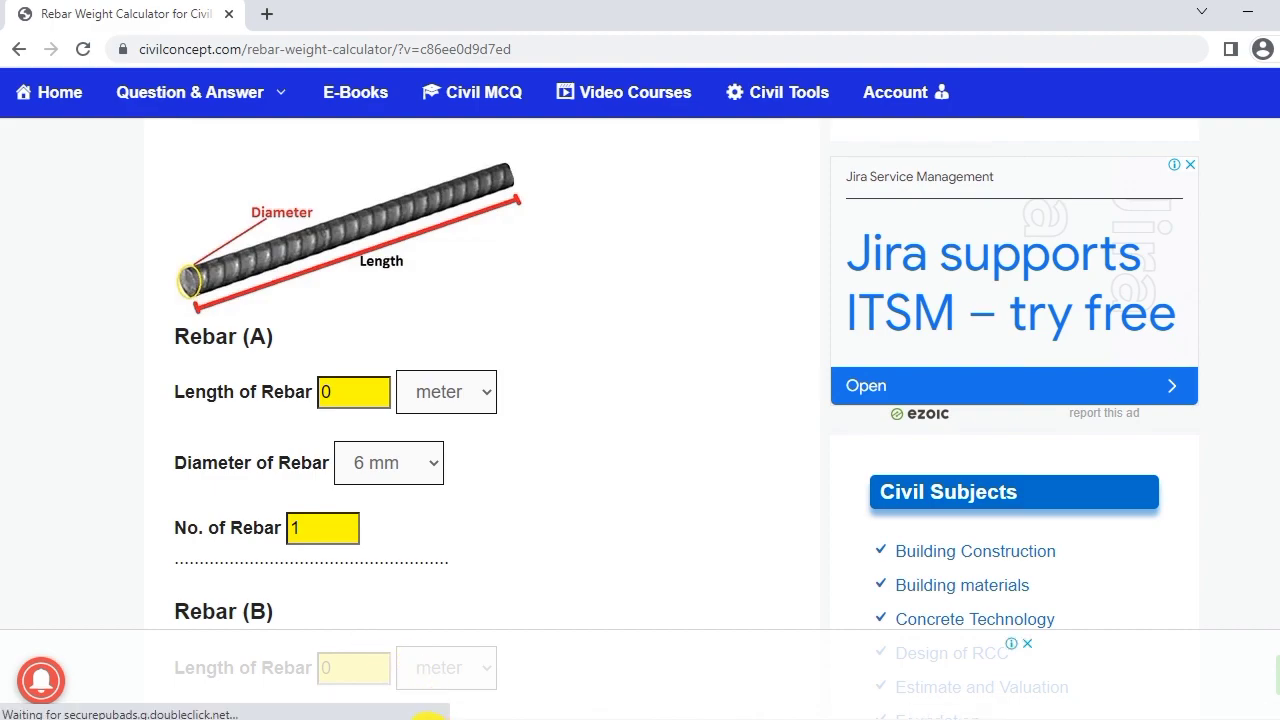
key("alt+Tab")
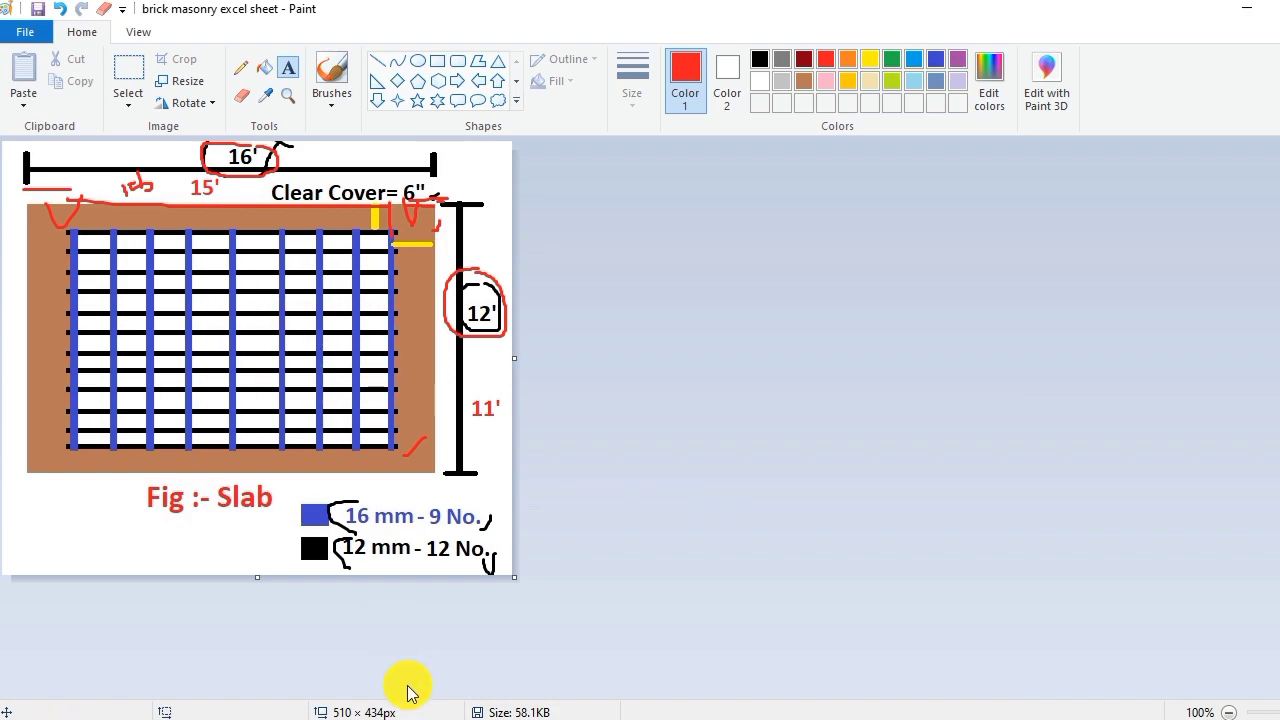
key("alt+Tab")
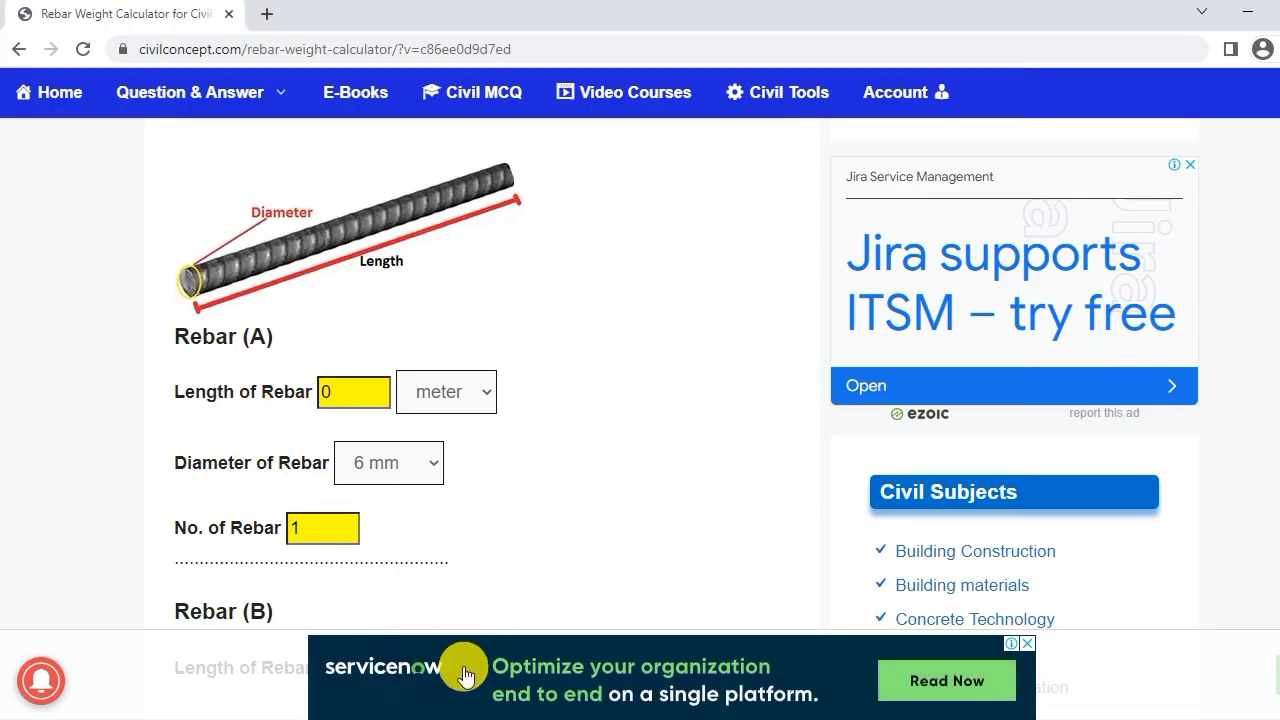
key("alt+Tab")
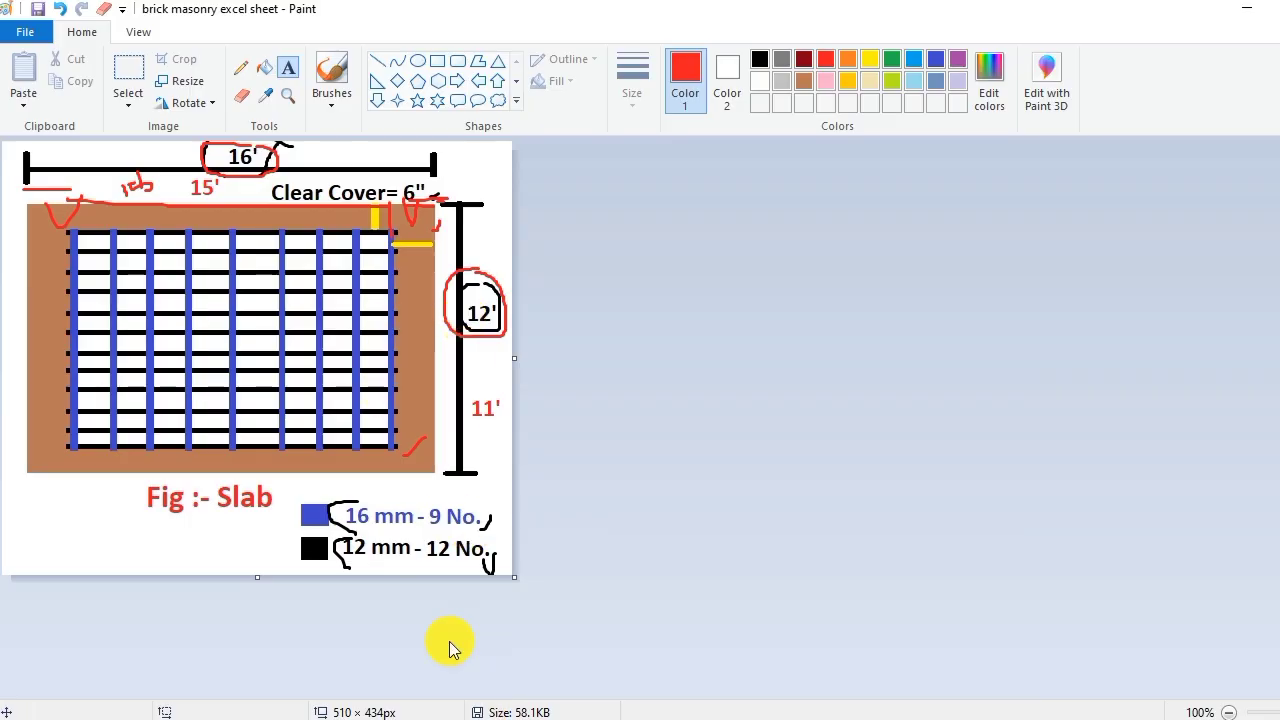
key("alt+Tab")
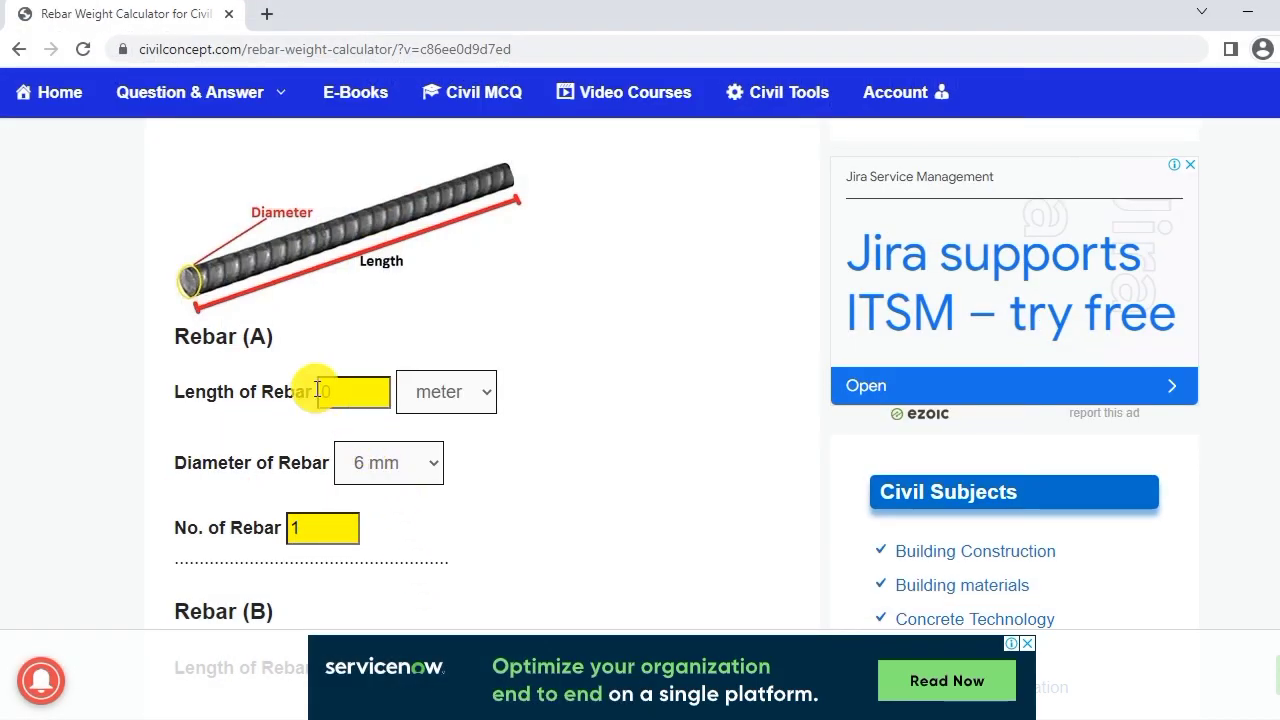
scroll(490, 411, "down", 1)
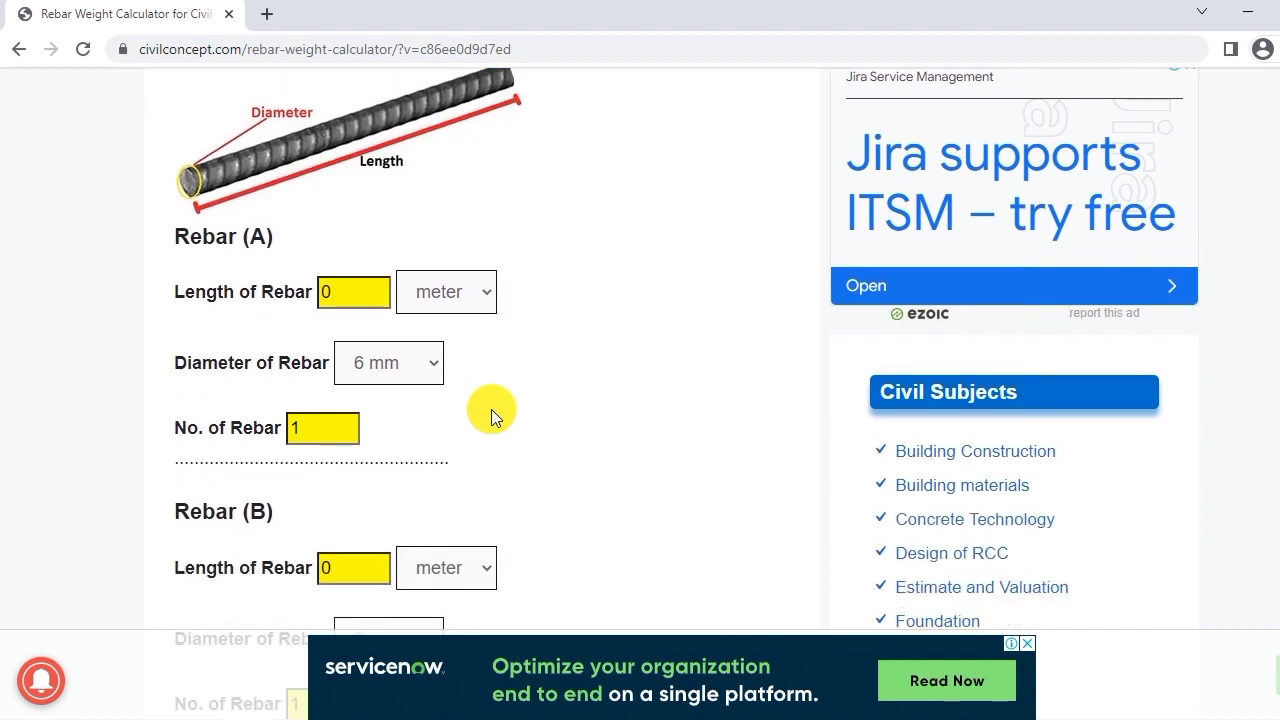
left_click(483, 300)
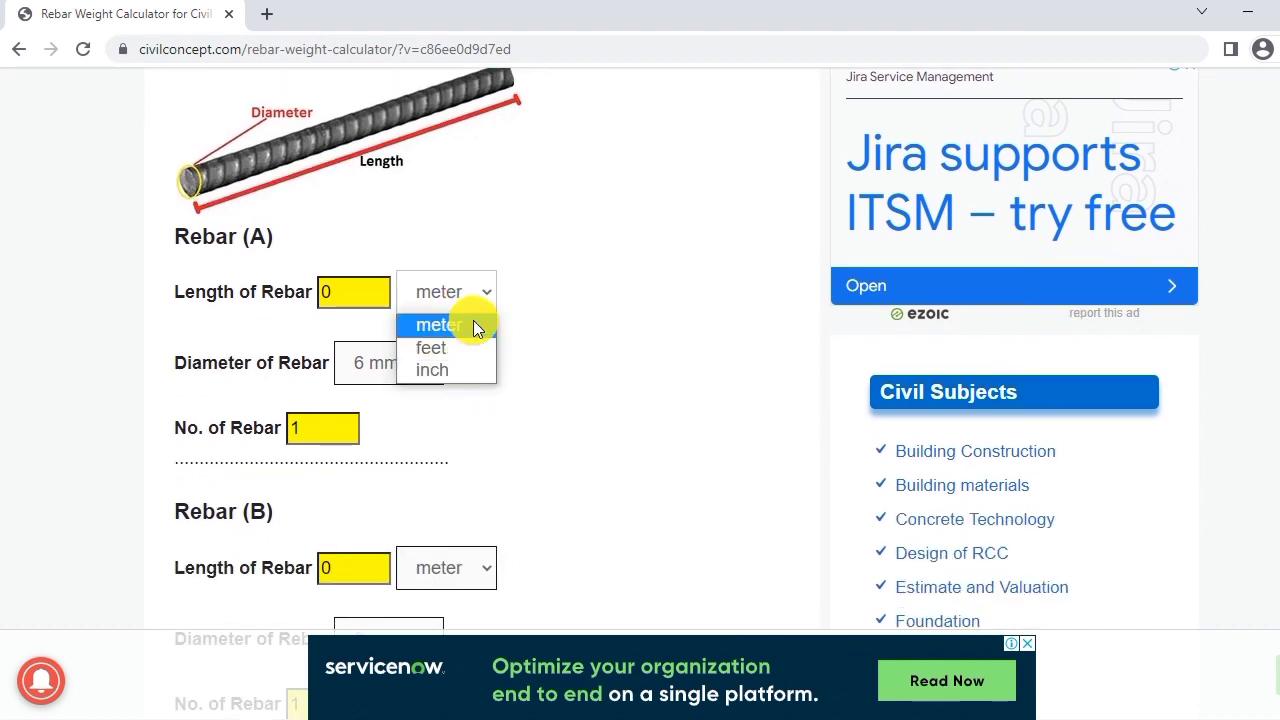
left_click(497, 310)
scroll(568, 341, "up", 1)
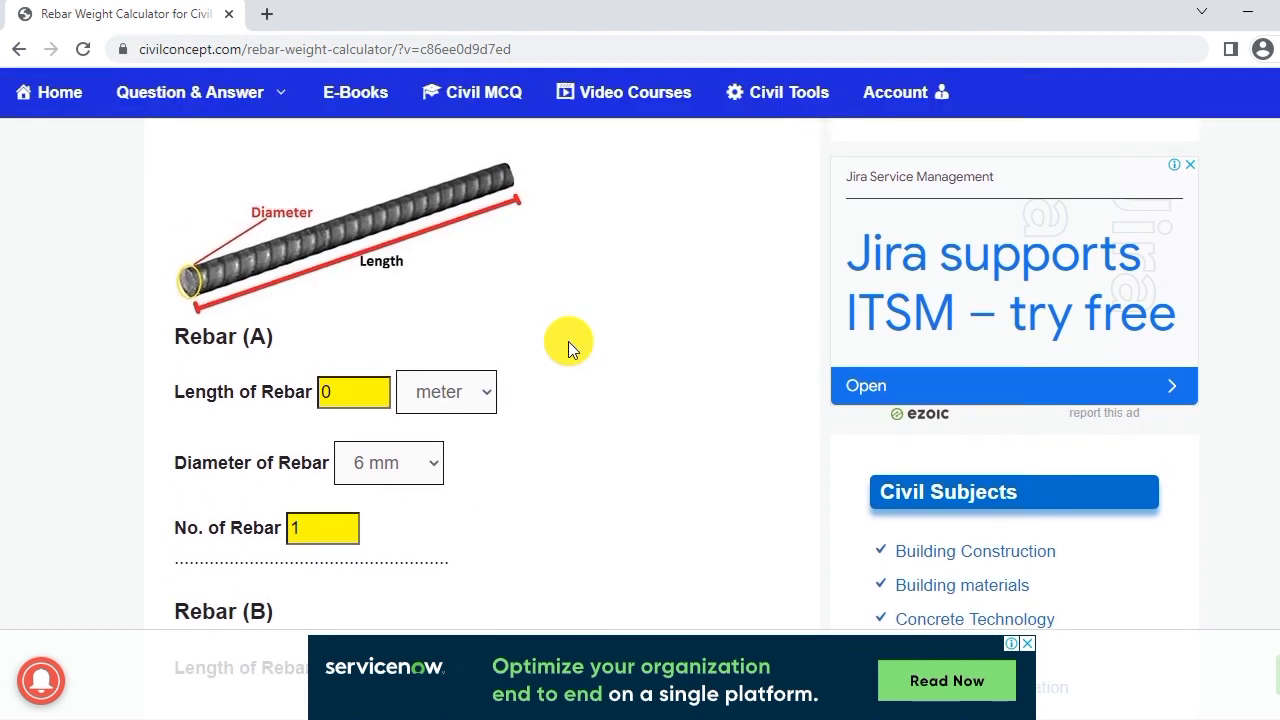
scroll(568, 341, "down", 1)
- Enter an 11 feet Rebar (A) length
key("alt+Tab")
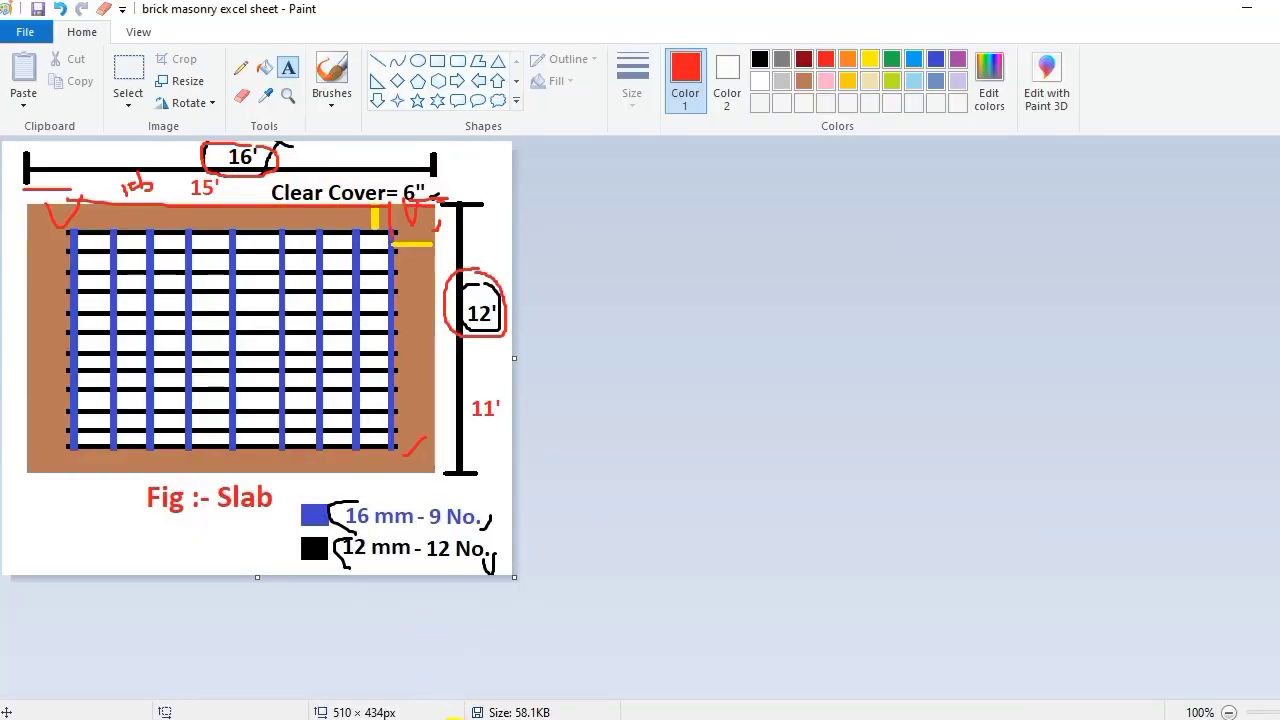
key("alt+Tab")
left_click(457, 304)
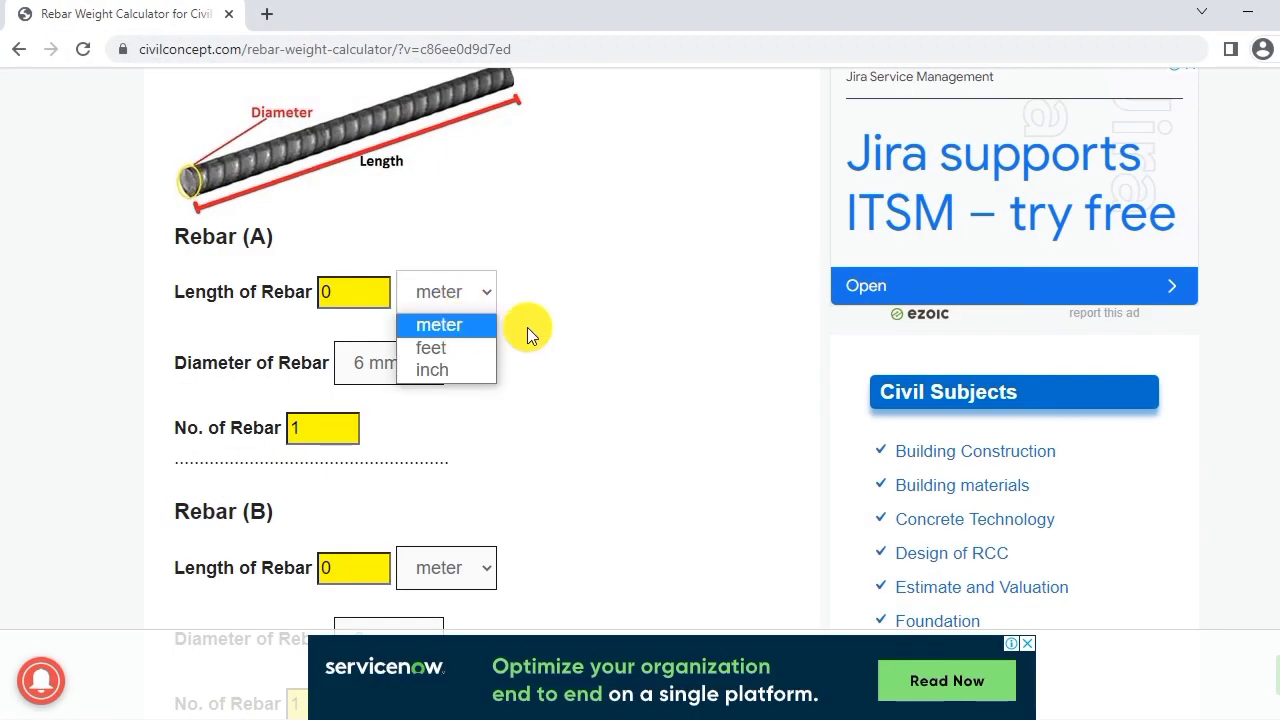
left_click(466, 294)
left_click(466, 294)
left_click(458, 347)
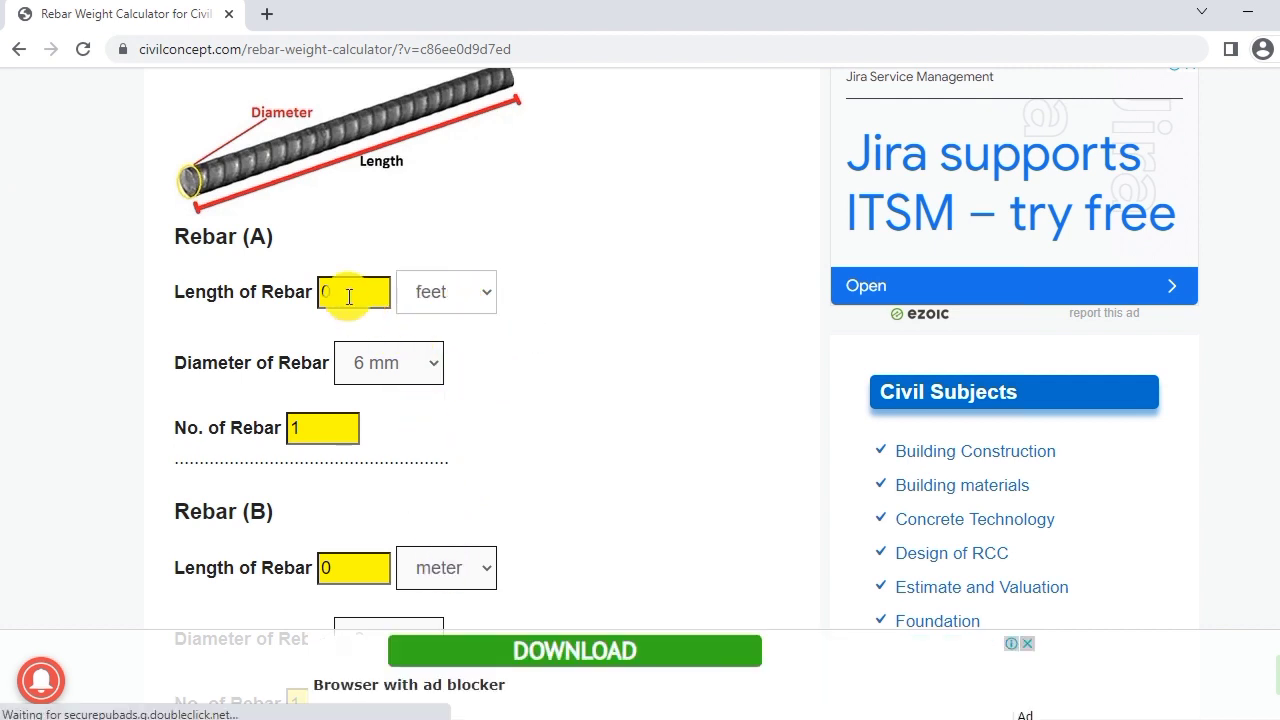
key("alt+Tab")
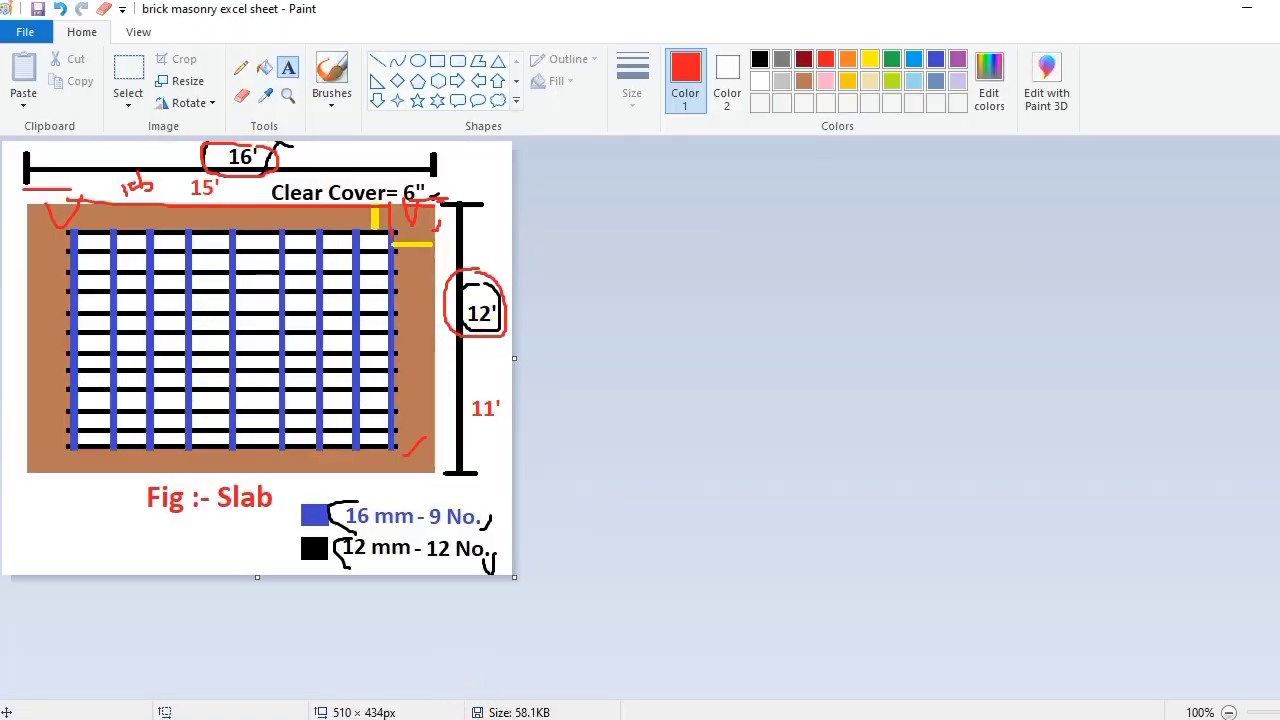
key("alt+Tab")
type("11")
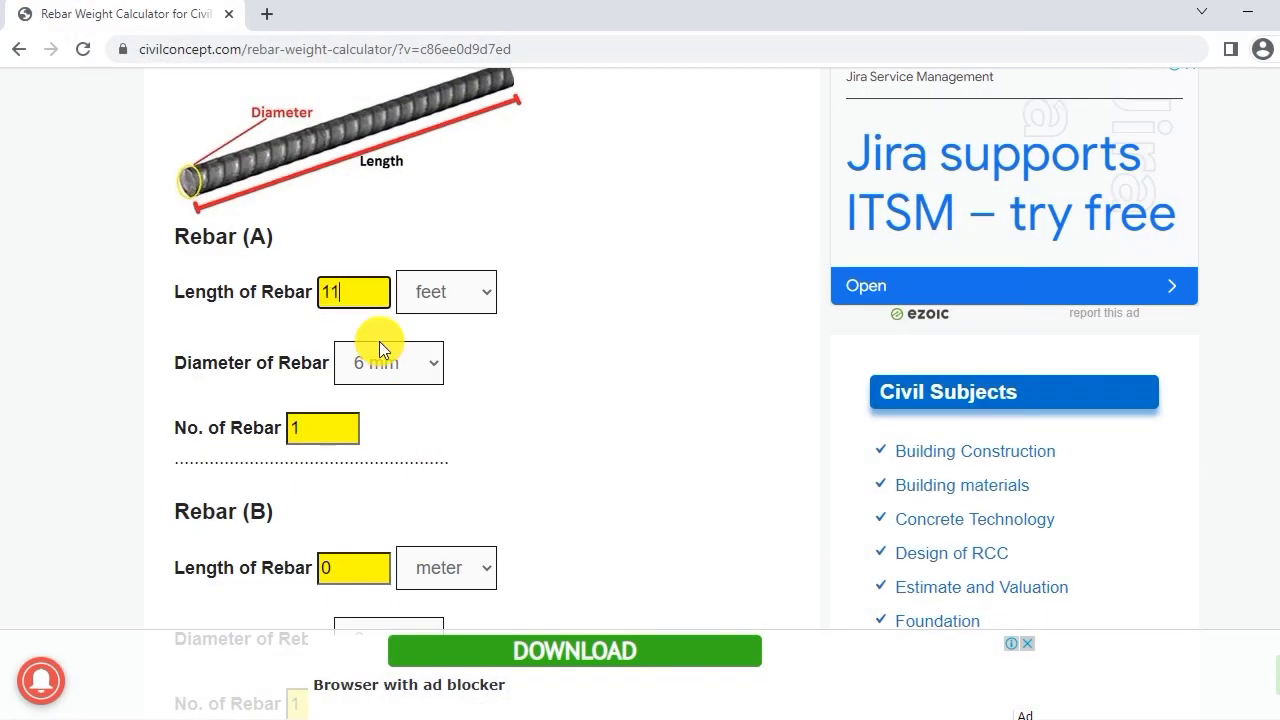
left_click(563, 365)
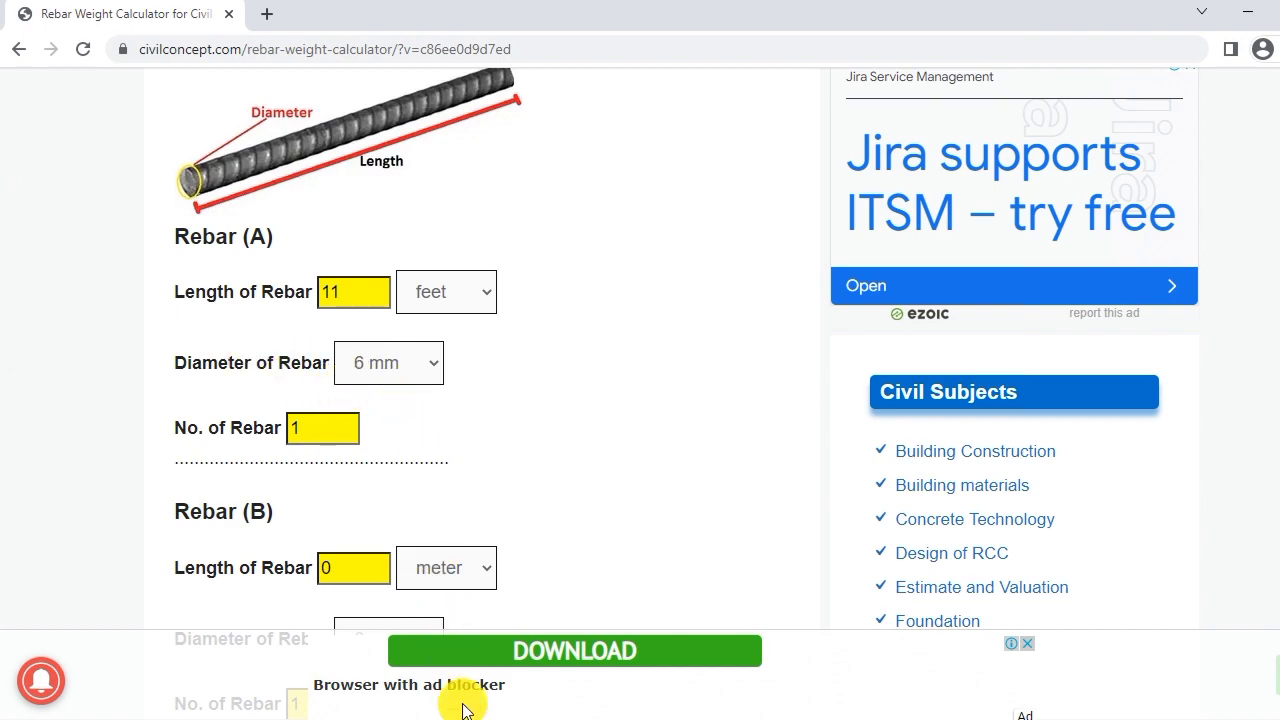
- Mark the 16 mm - 9 No. legend entry on the sketch, then go back to the calculator
key("alt+Tab")
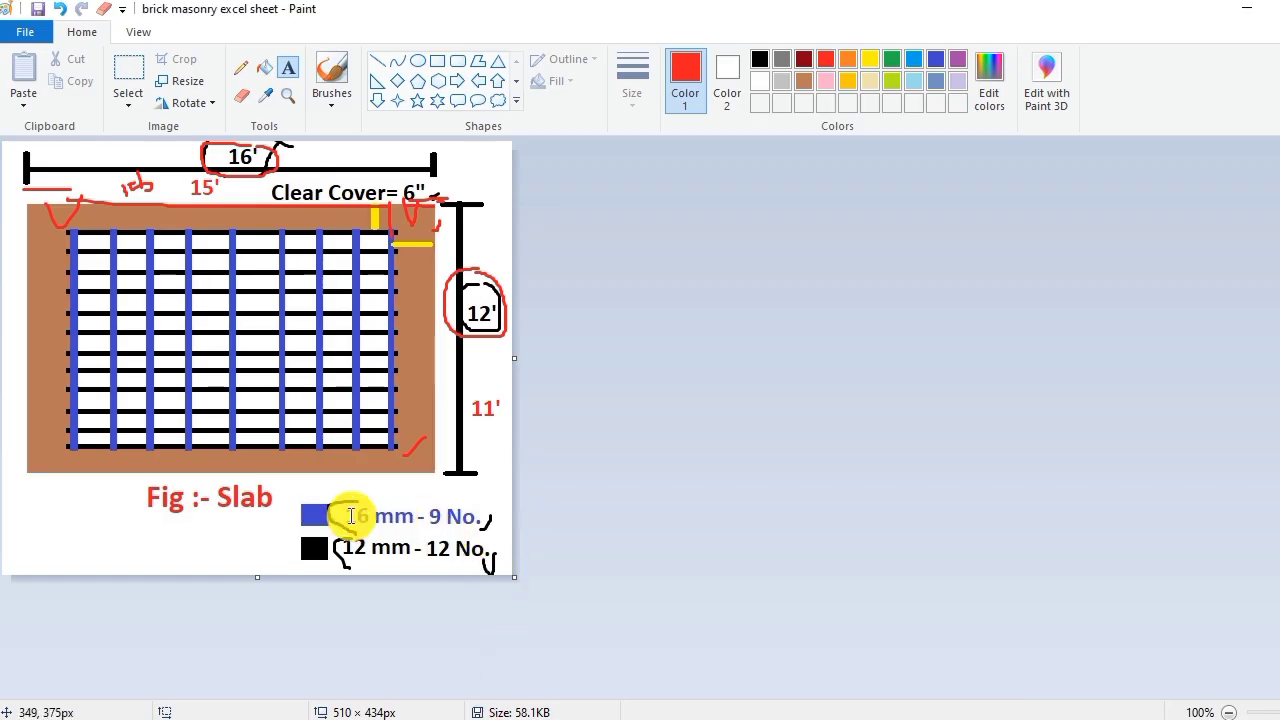
left_click_drag(358, 515, 413, 516)
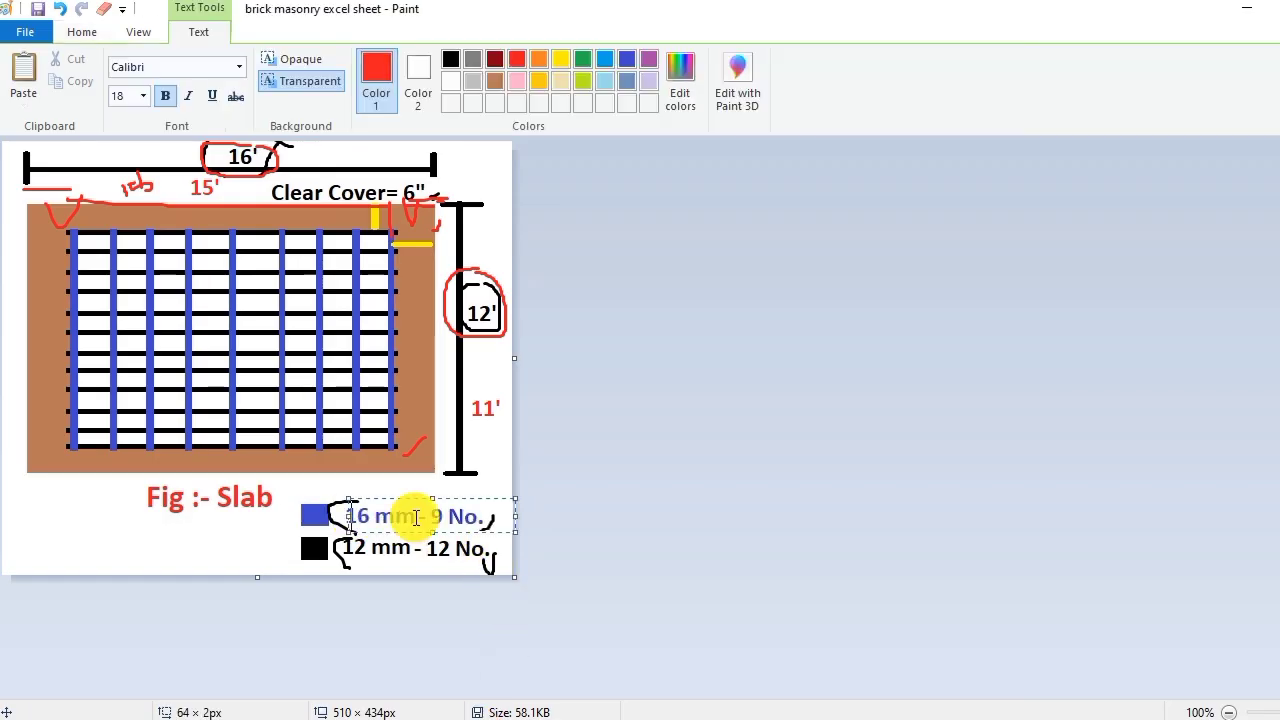
key("Escape")
key("alt+Tab")
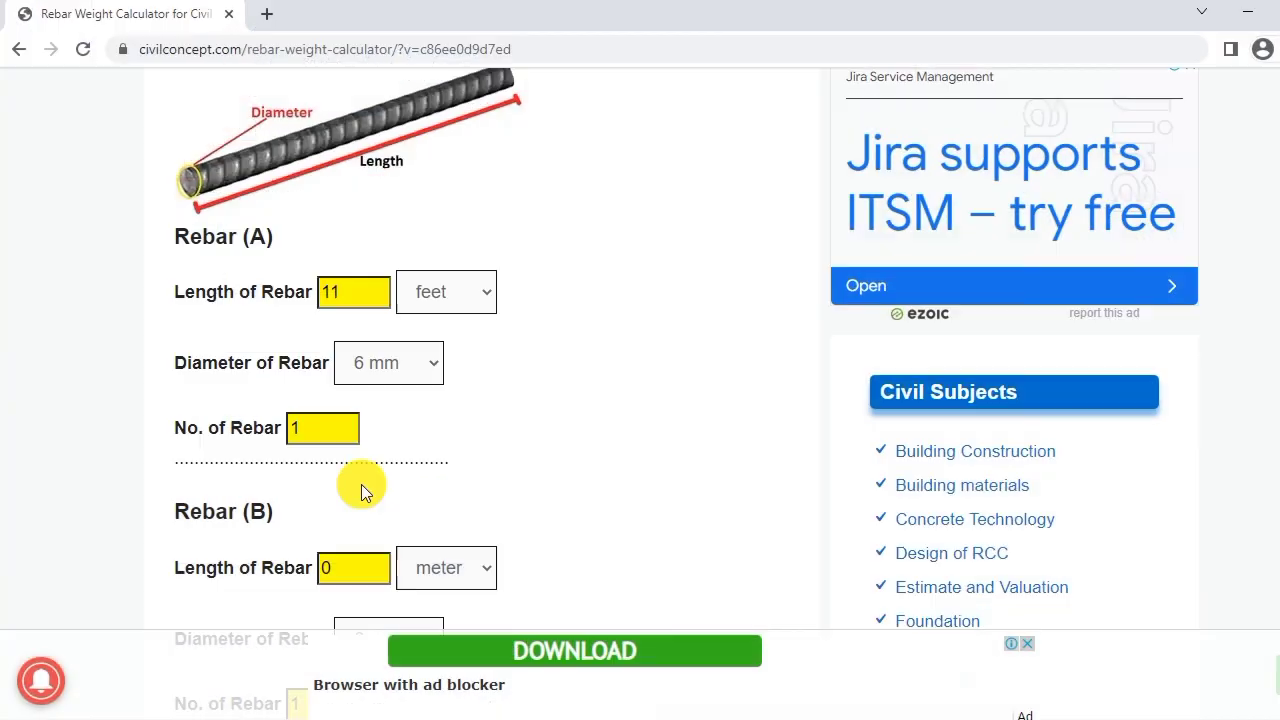
left_click(390, 365)
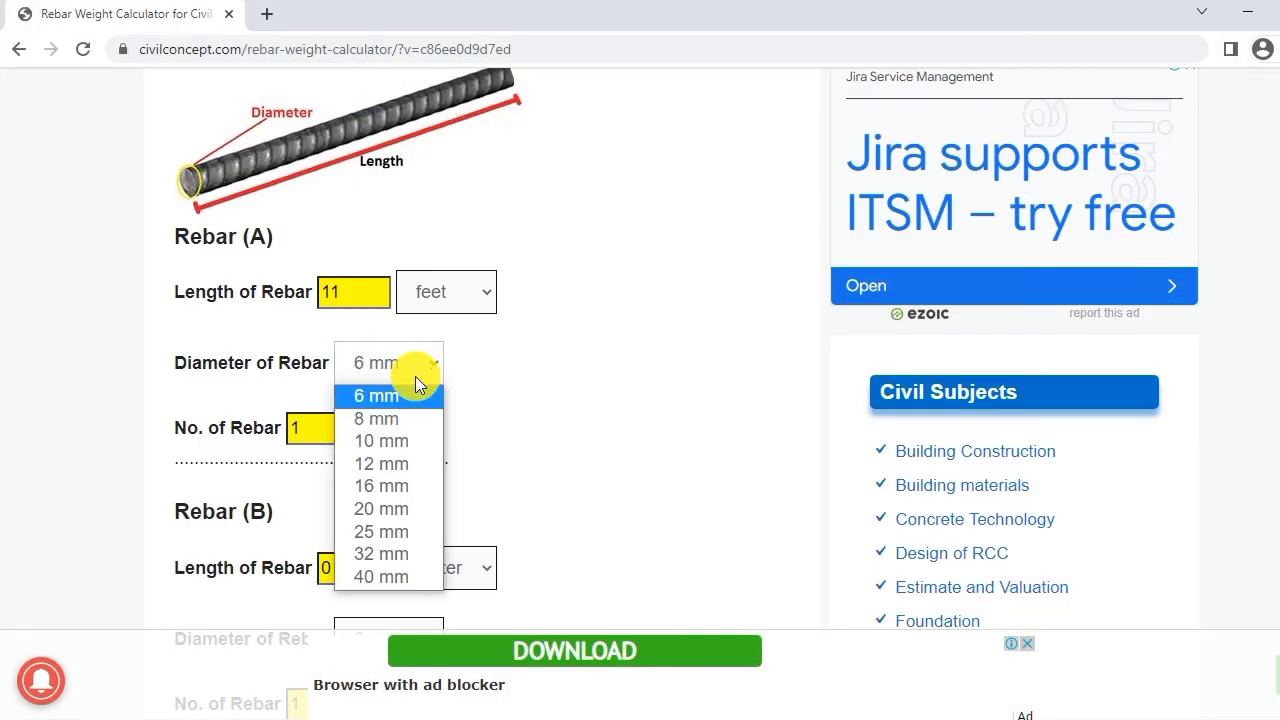
left_click(399, 485)
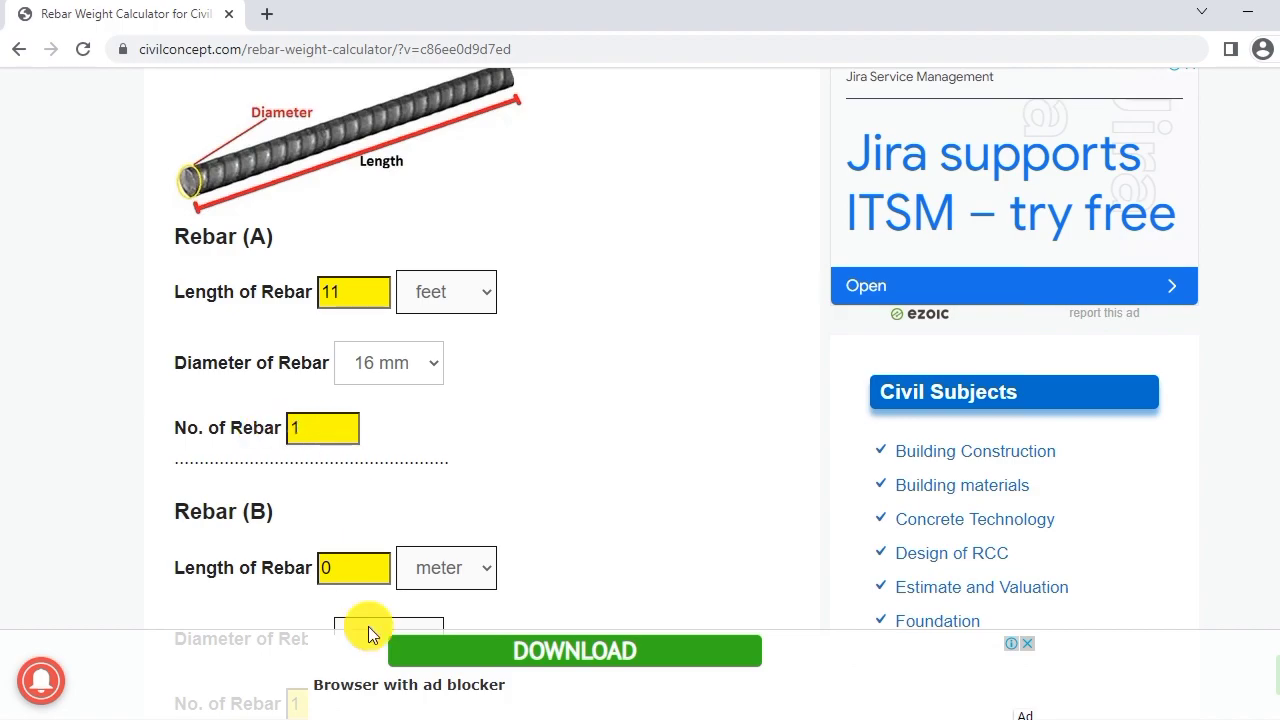
key("alt+Tab")
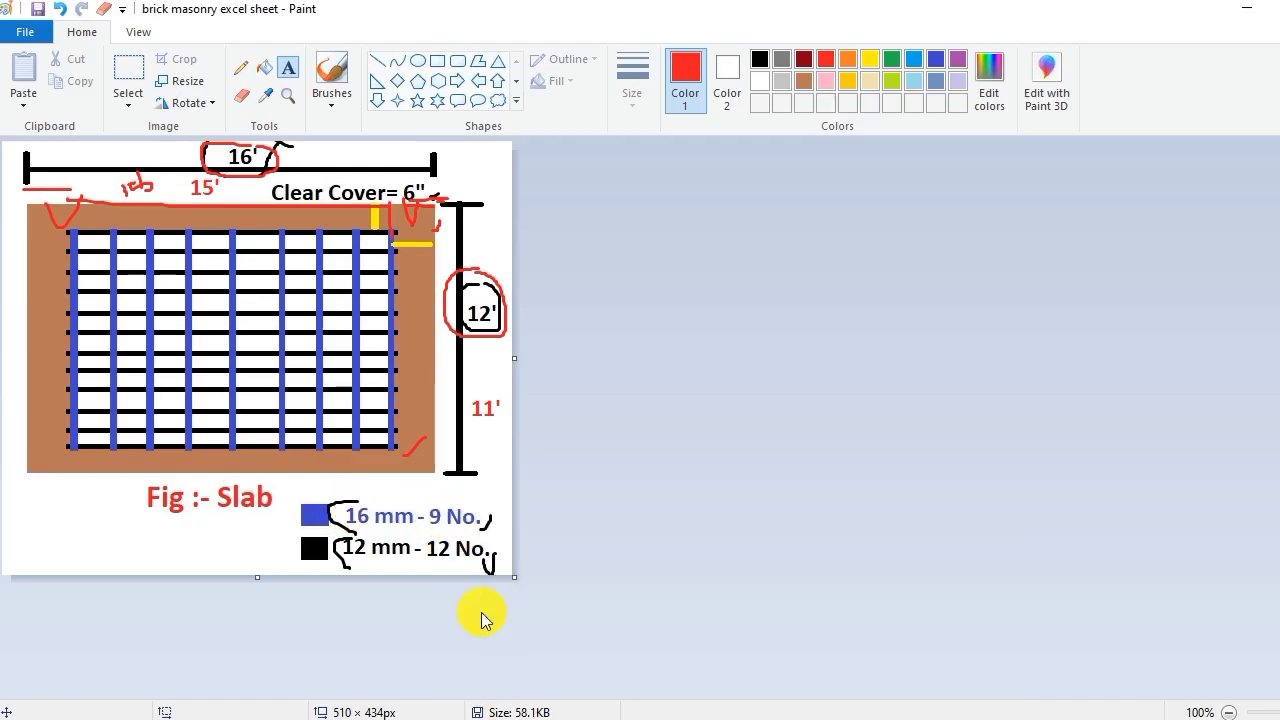
key("alt+Tab")
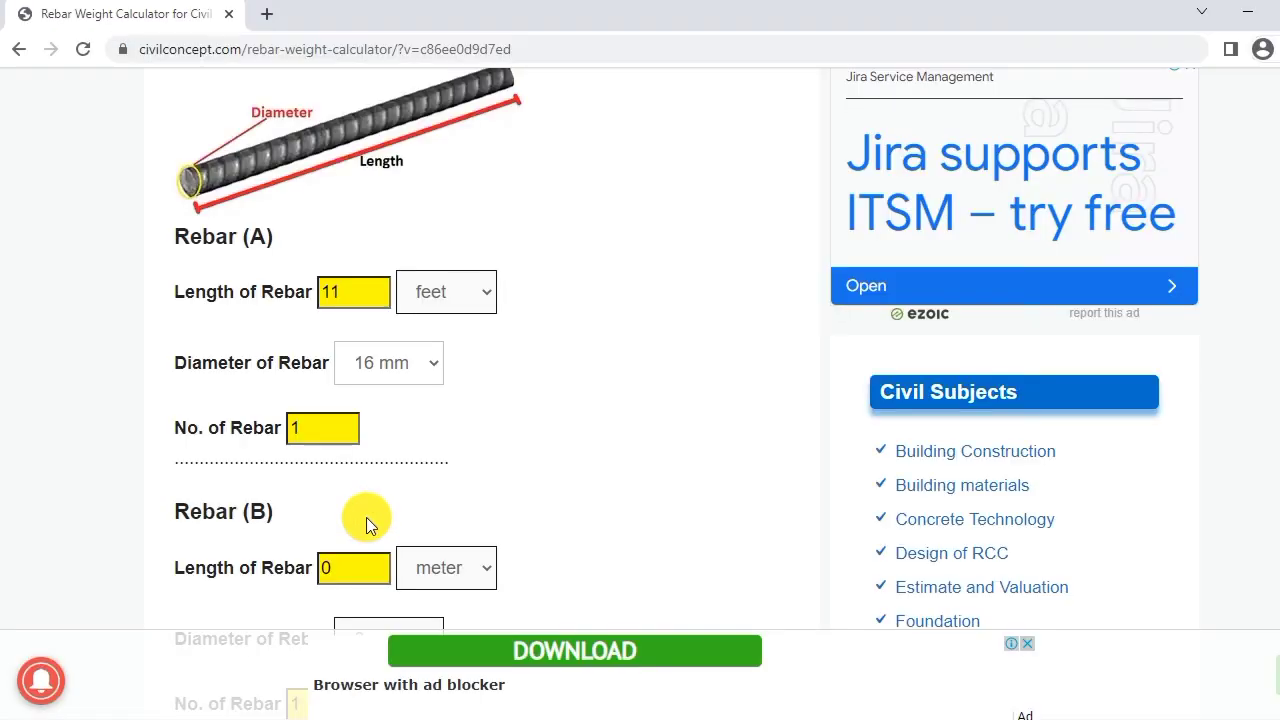
left_click(293, 428)
type("9")
scroll(474, 444, "down", 3)
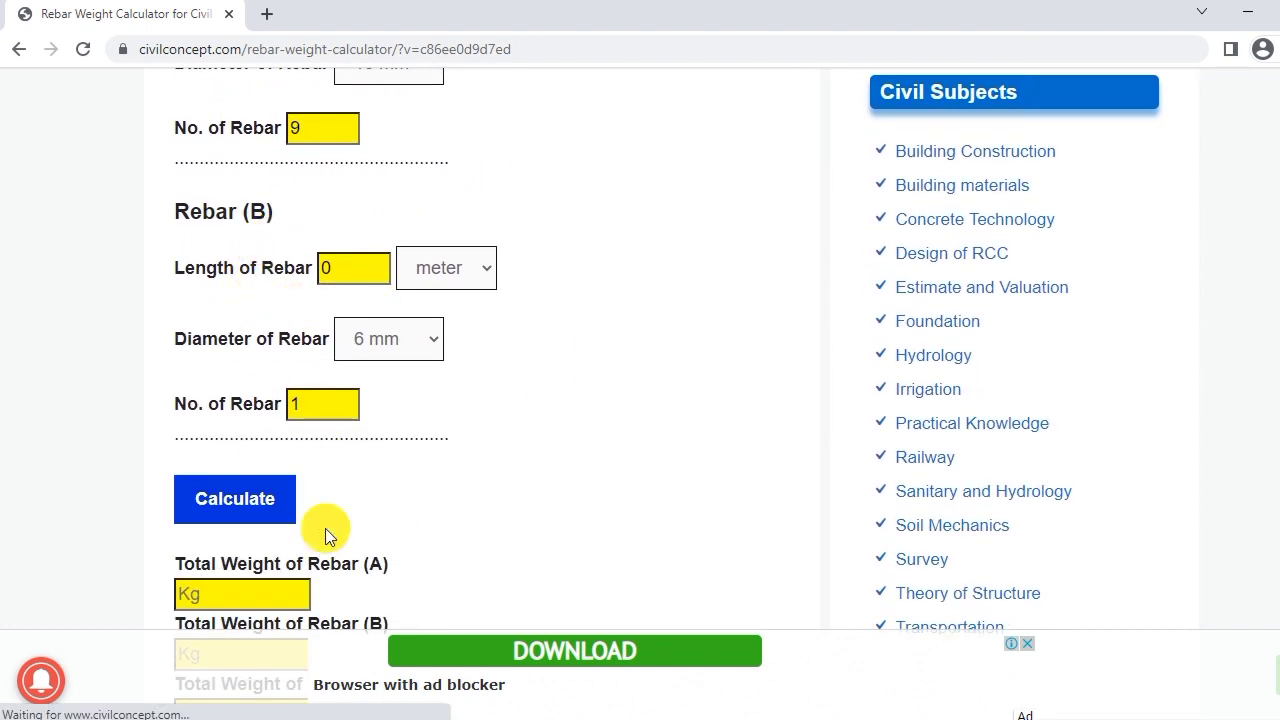
key("alt+Tab")
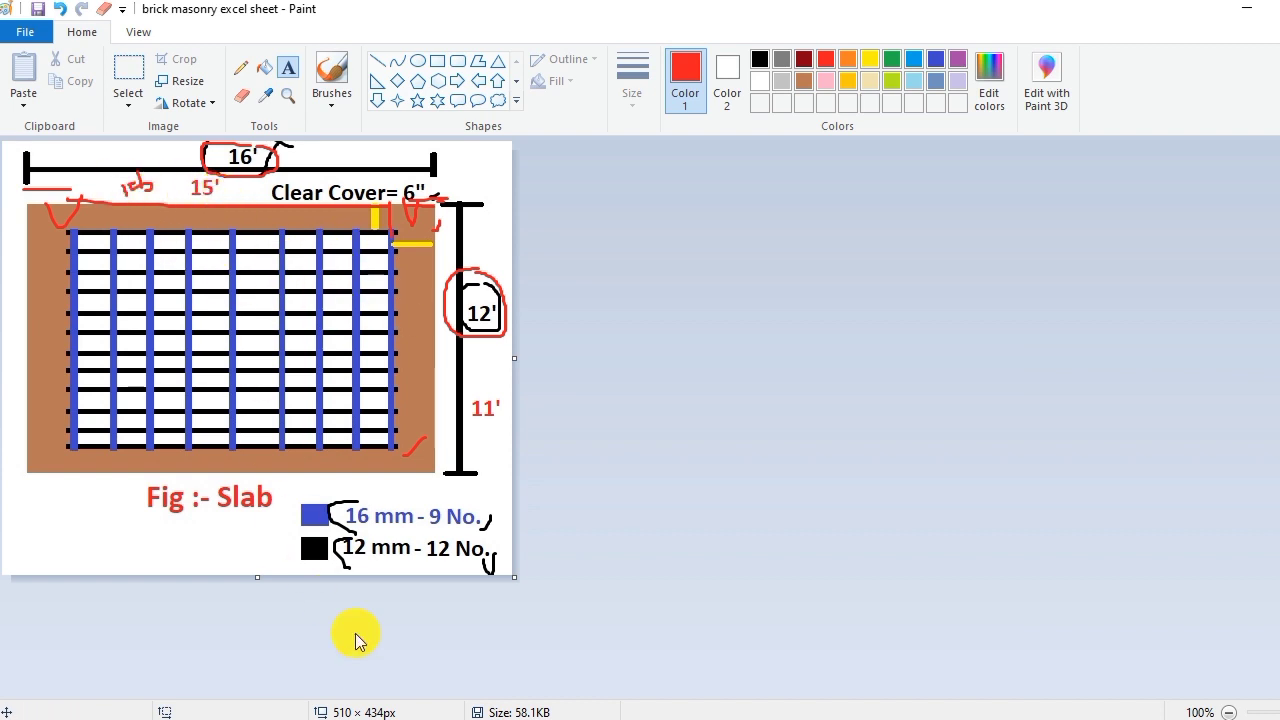
key("alt+Tab")
scroll(374, 517, "down", 1)
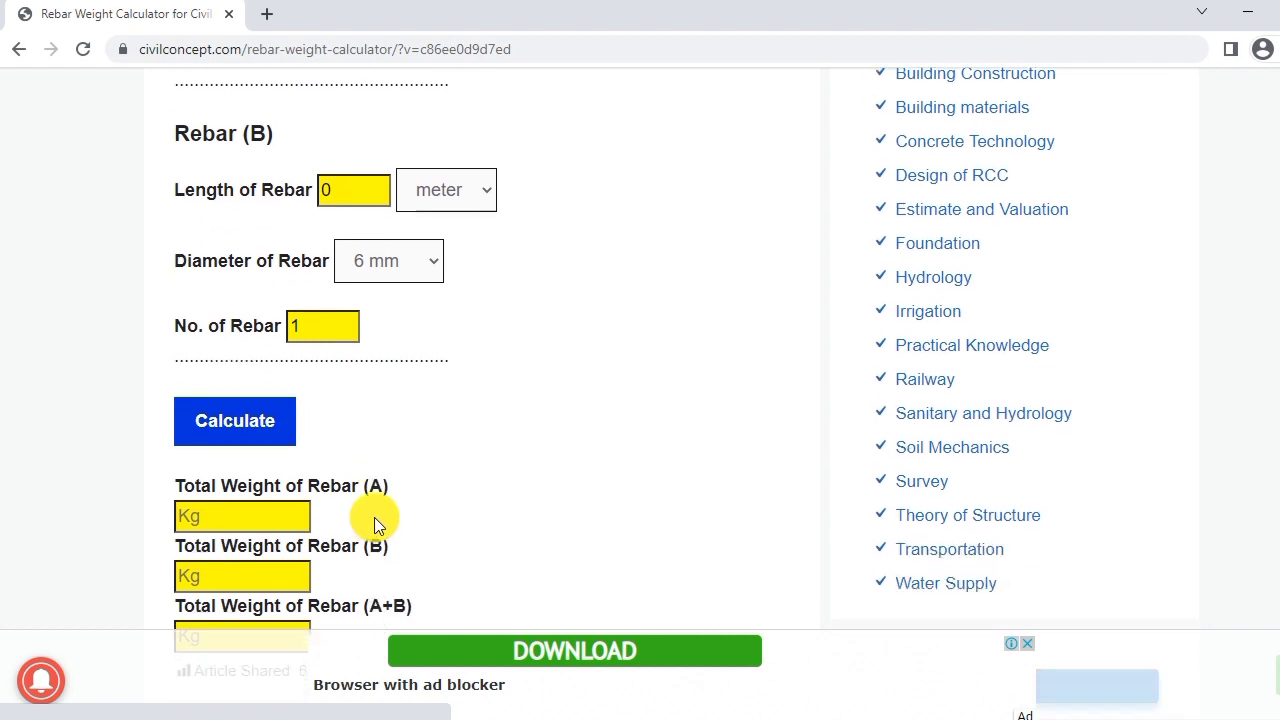
scroll(374, 517, "up", 1)
- Enter a 15 feet Rebar (B) length
left_click_drag(336, 268, 275, 277)
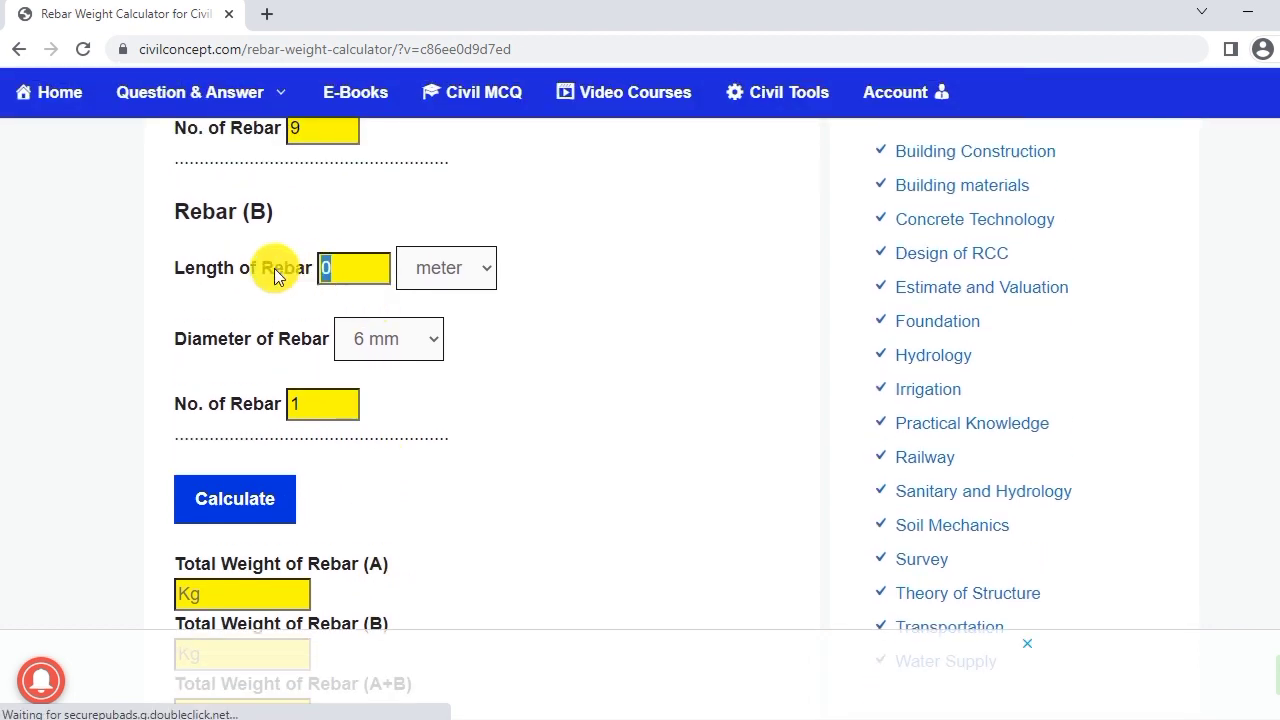
type("15")
left_click(463, 268)
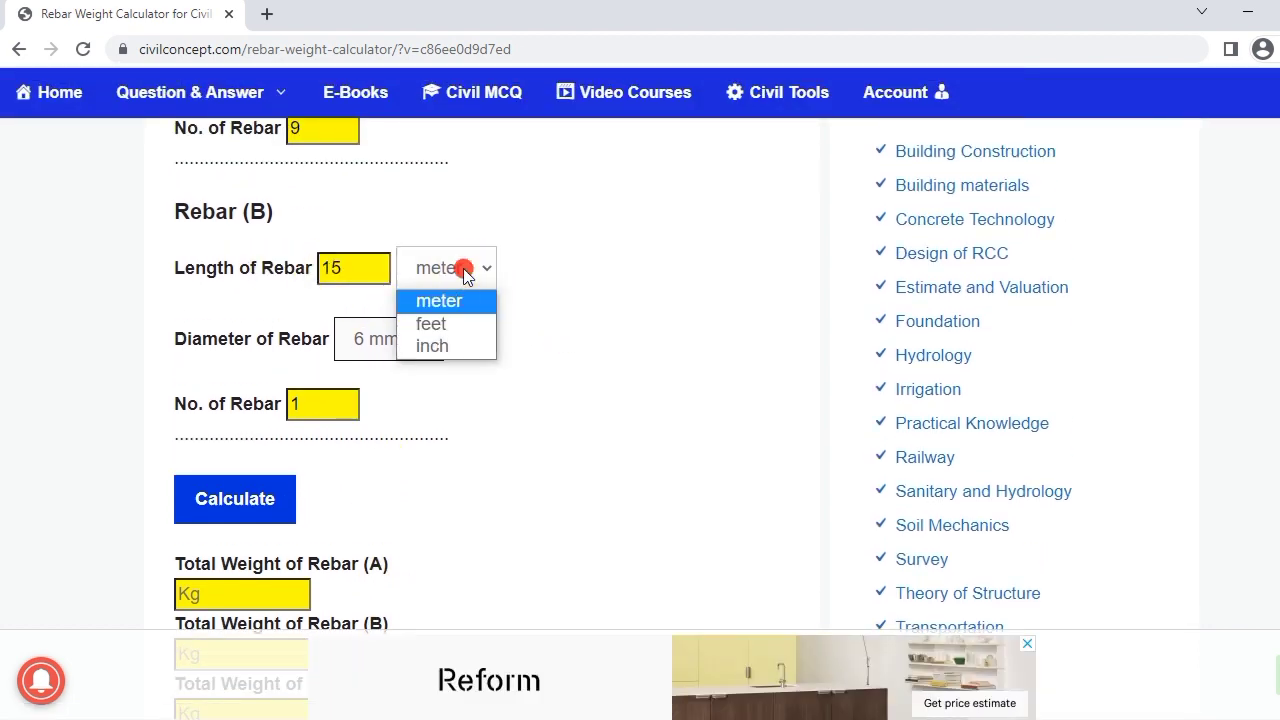
left_click(452, 320)
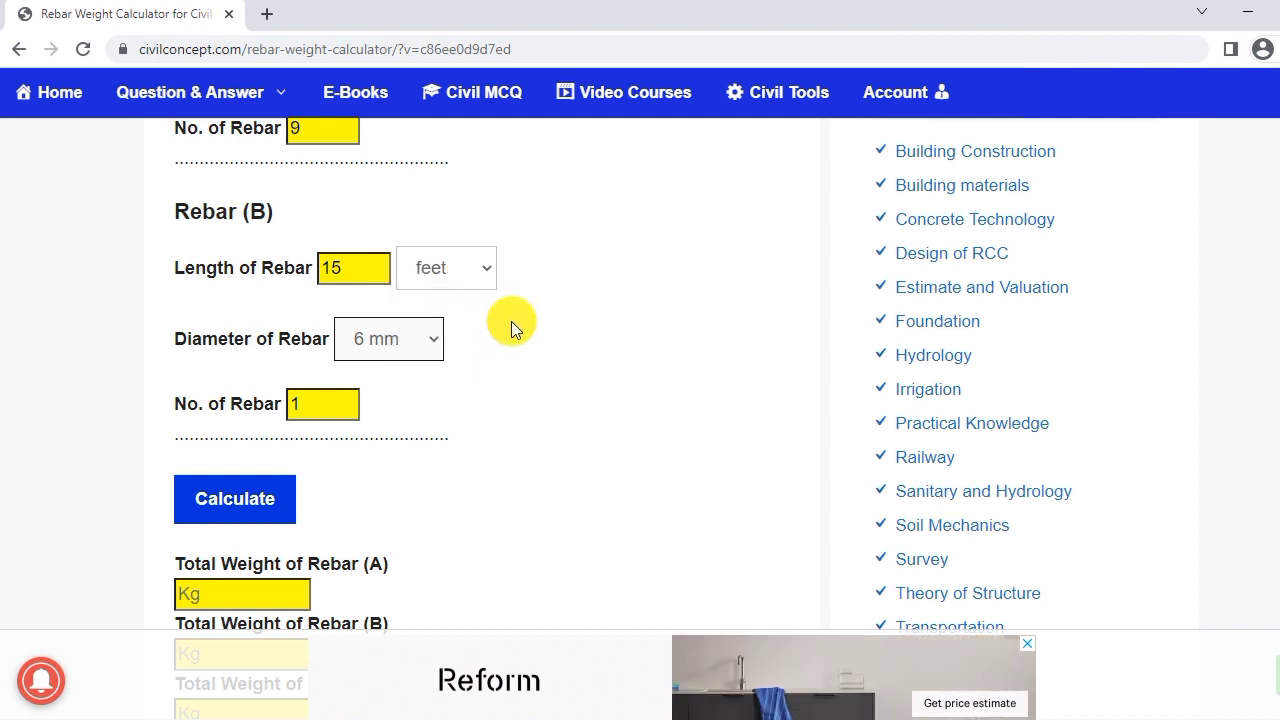
scroll(501, 354, "up", 1)
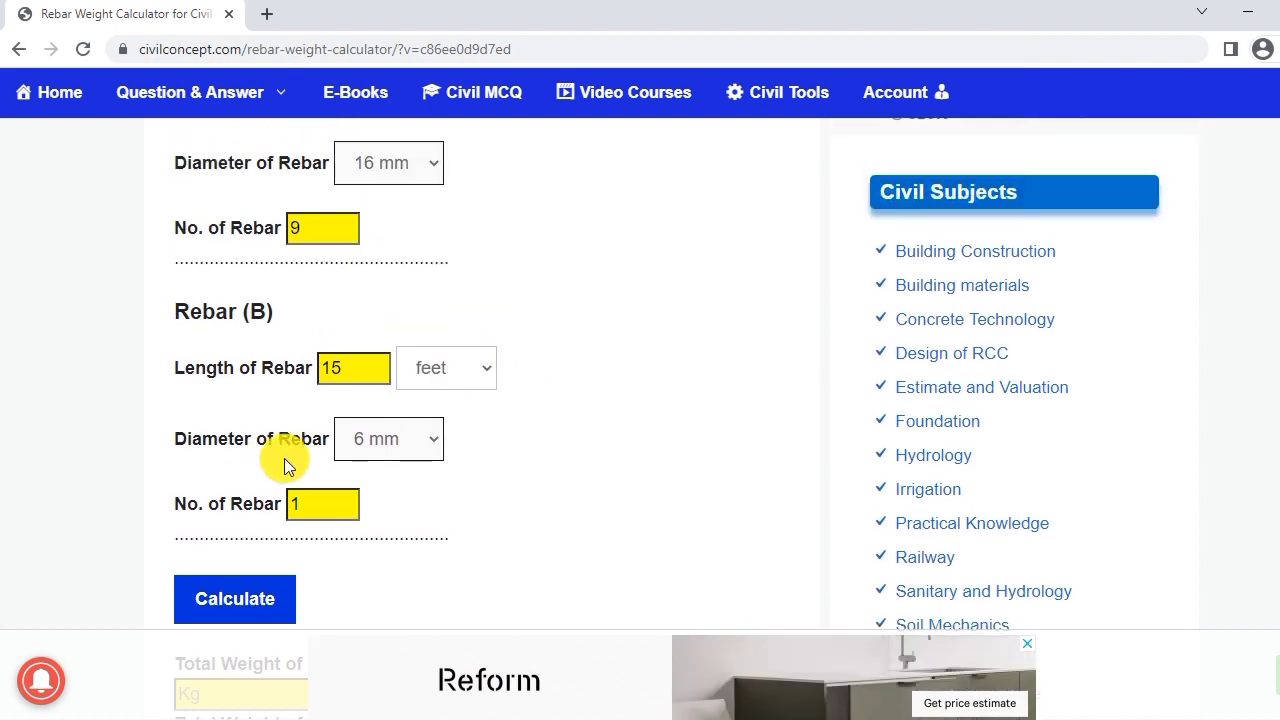
scroll(292, 452, "down", 1)
- Set the Rebar (B) diameter to 12 mm, matching the sketch note, and select the No. of Rebar field
key("alt+Tab")
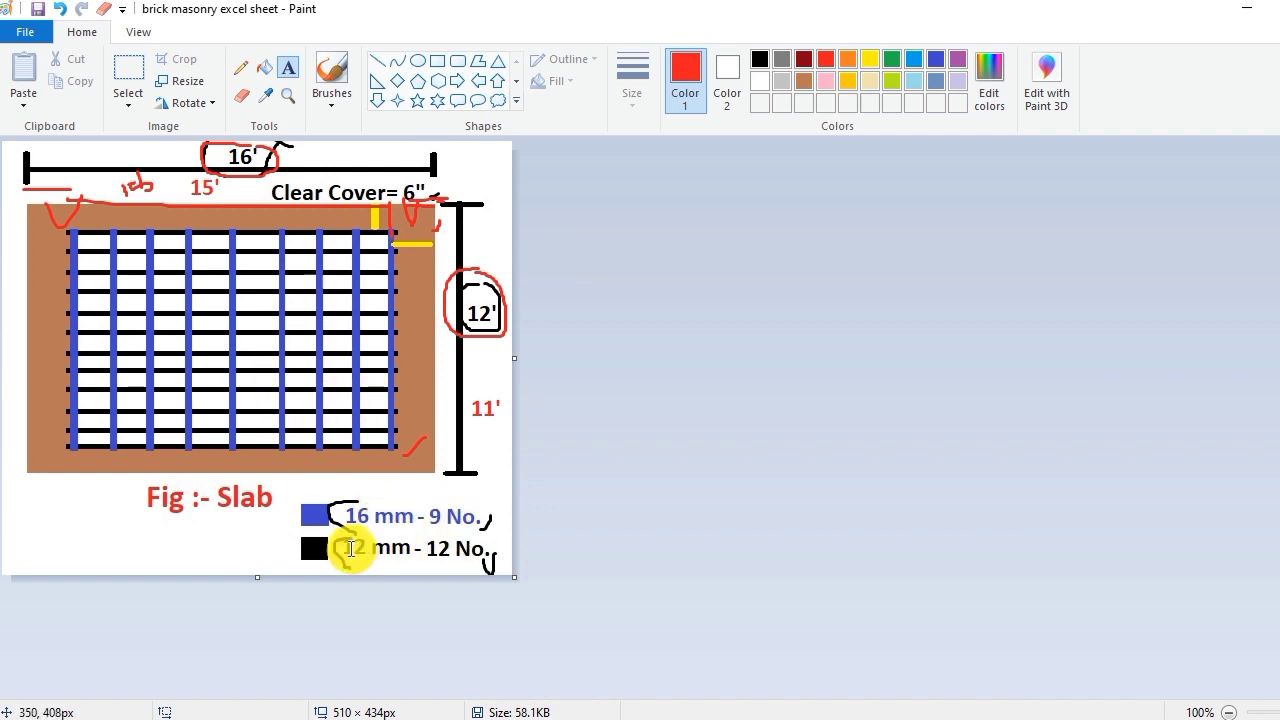
left_click_drag(346, 530, 342, 566)
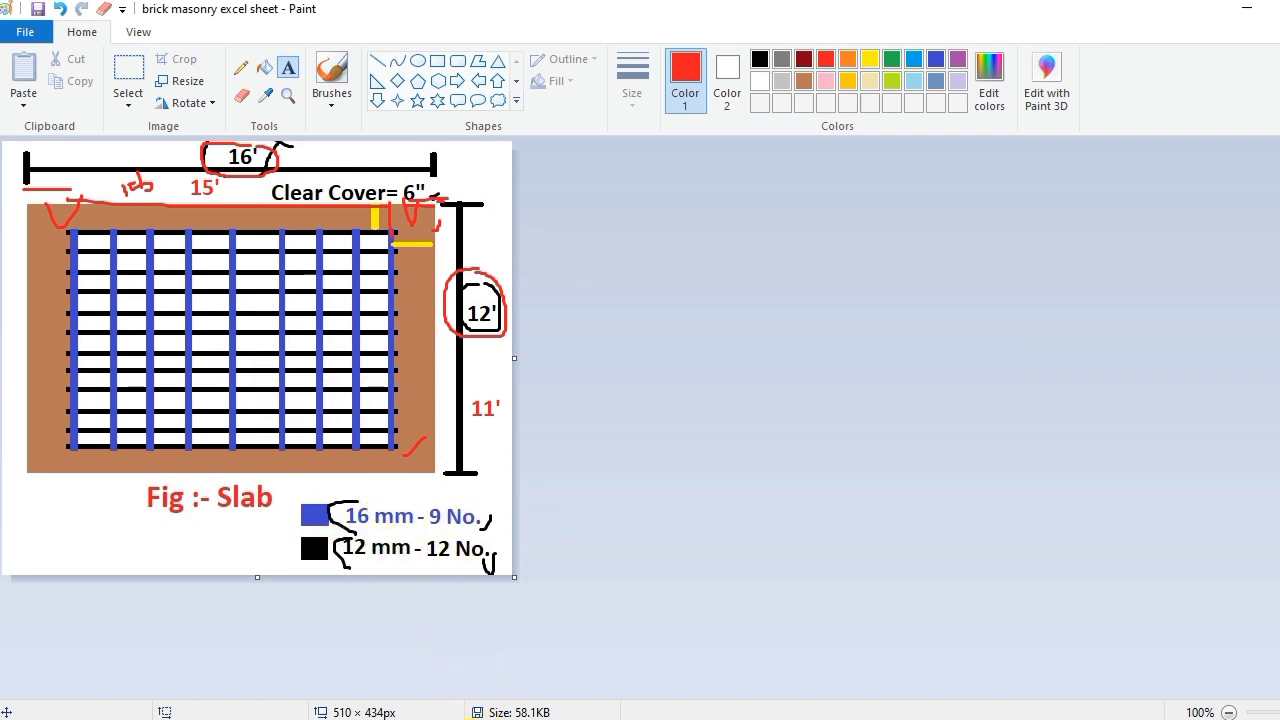
key("alt+Tab")
left_click(410, 347)
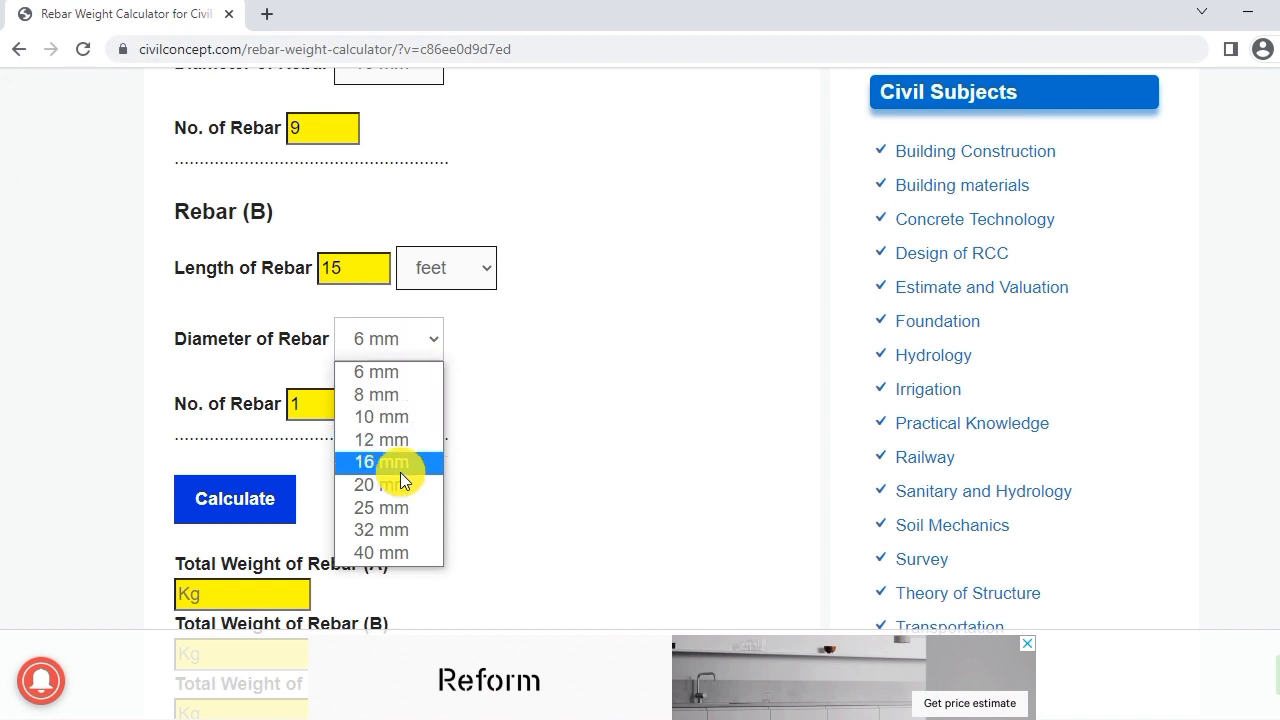
left_click(400, 436)
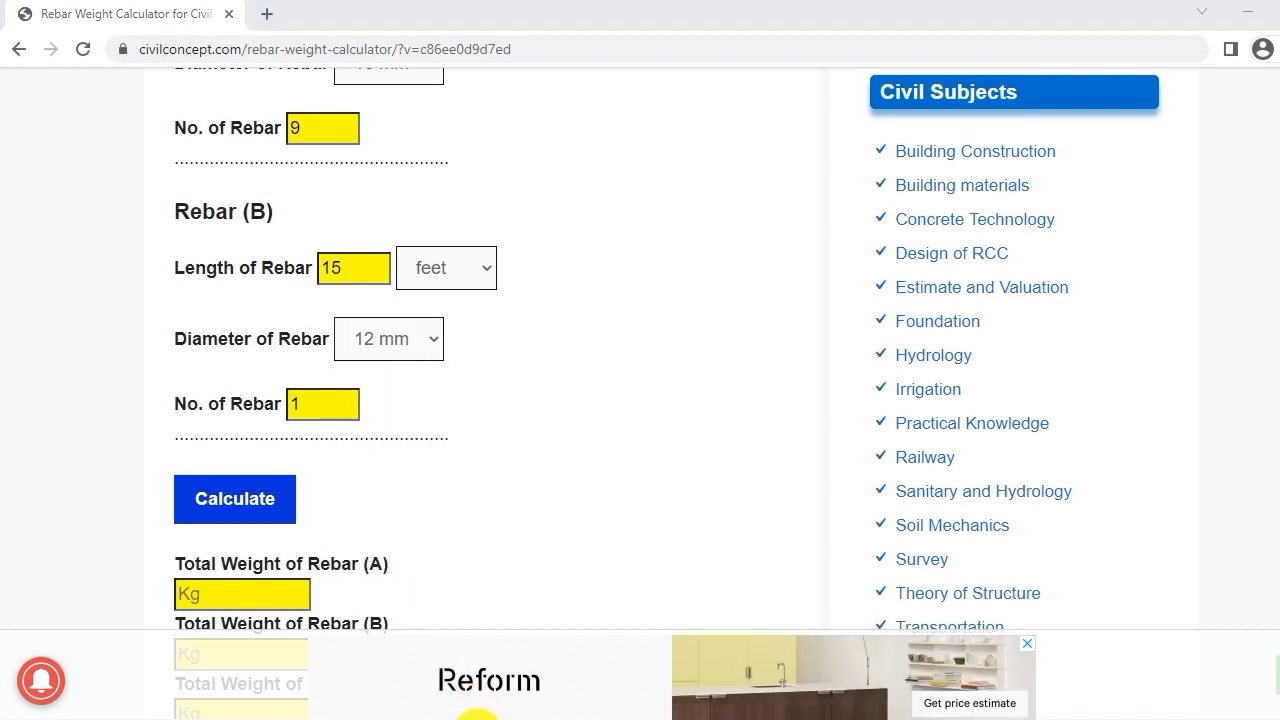
key("alt+Tab")
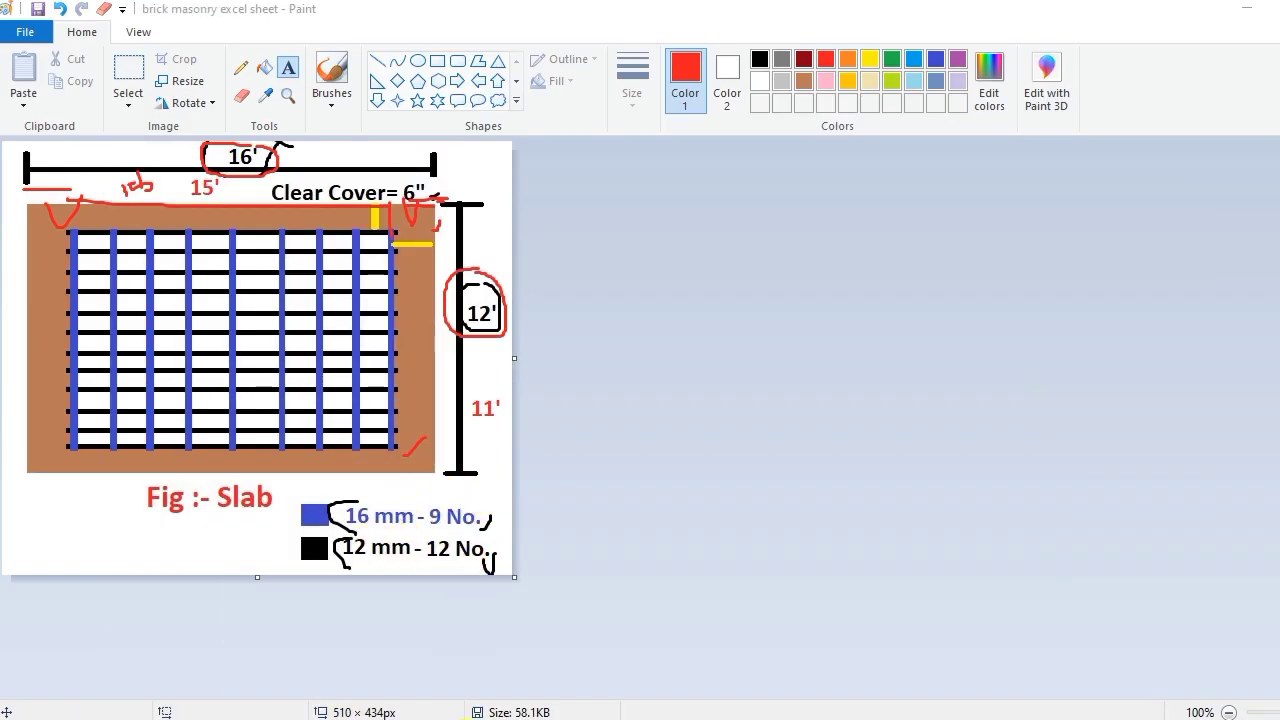
key("alt+Tab")
left_click(327, 411)
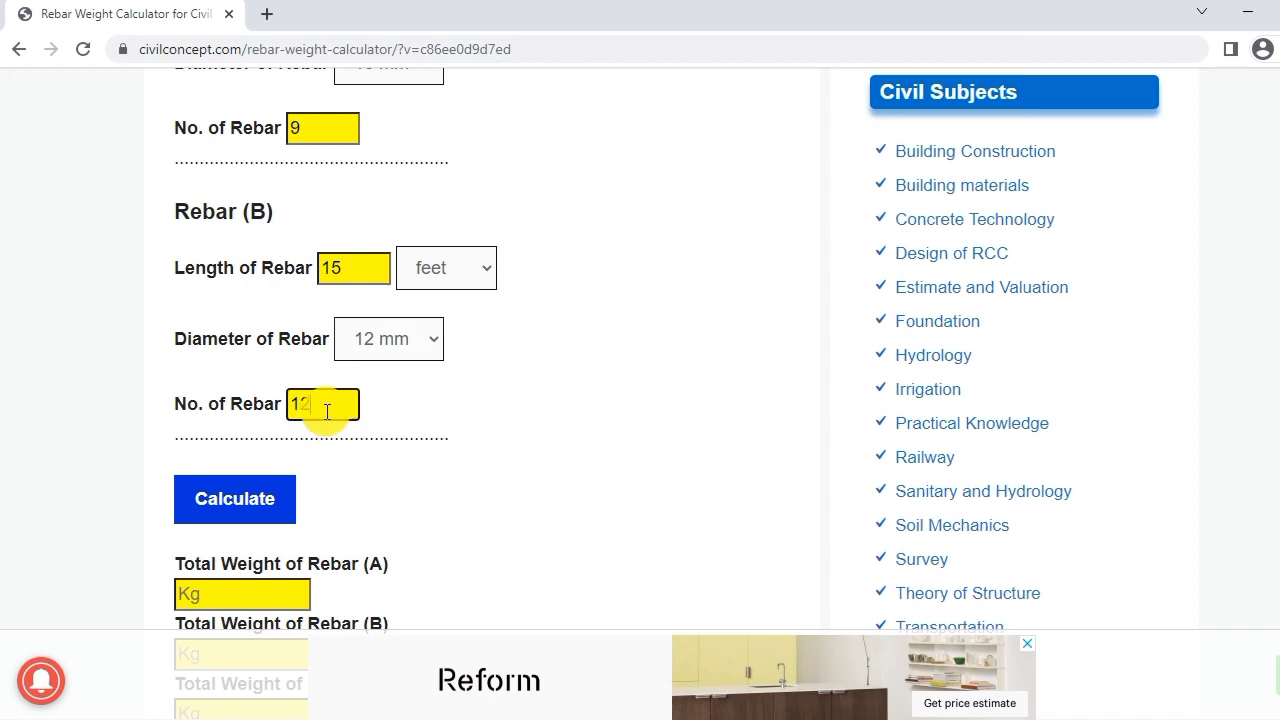
- Enter 12 Rebar (B) bars and highlight the 47.623 Kg Rebar (A) weight
type("12")
scroll(520, 427, "down", 2)
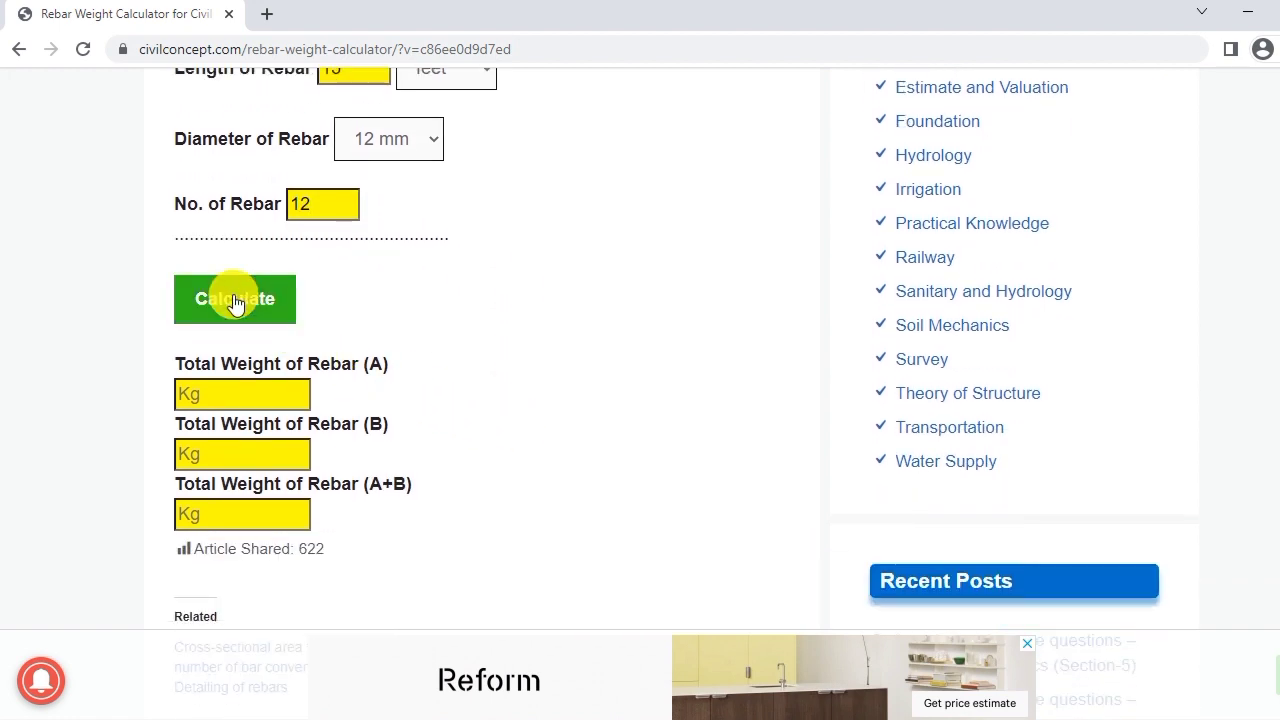
left_click_drag(300, 393, 176, 391)
scroll(430, 395, "up", 2)
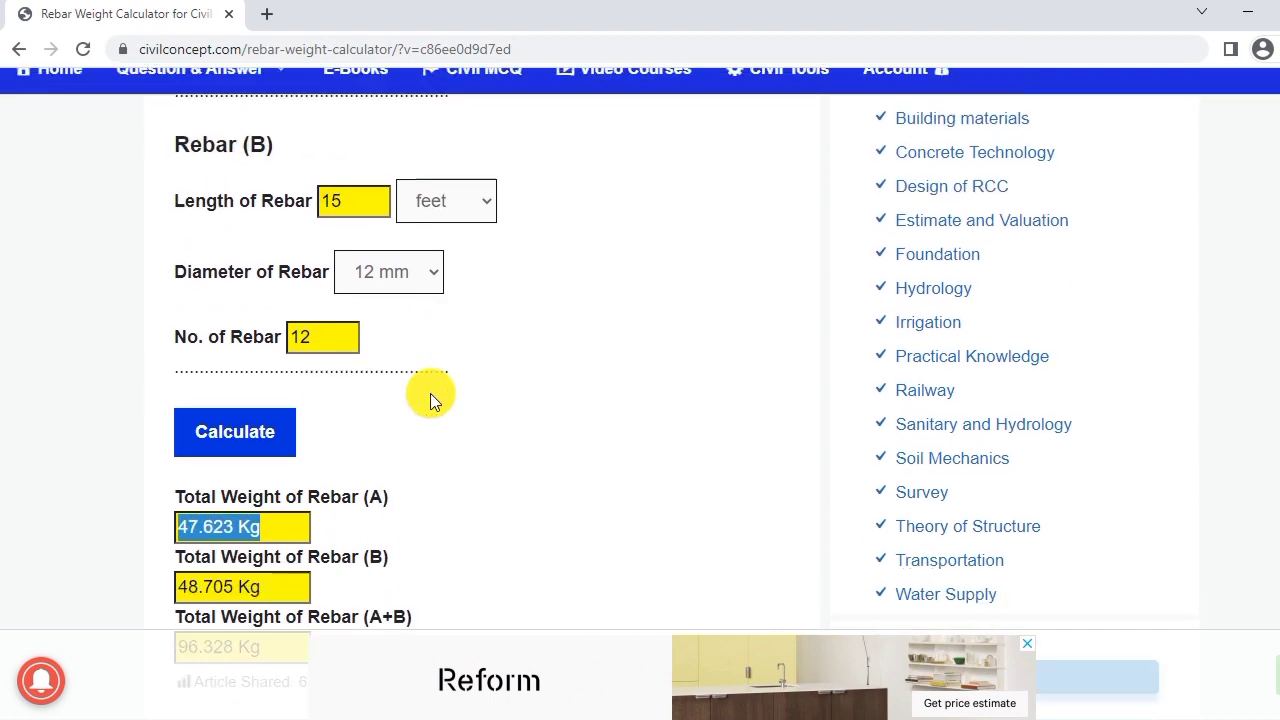
scroll(429, 397, "down", 2)
left_click(270, 398)
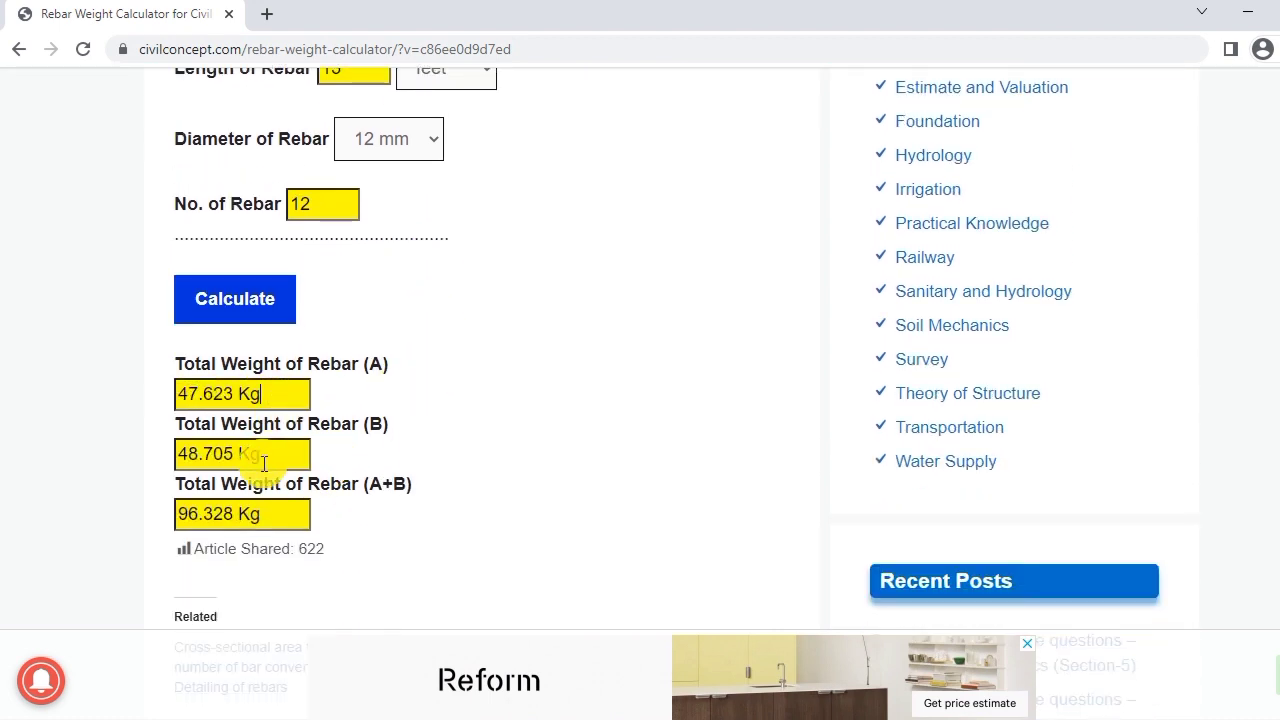
- Highlight the 48.705 Kg Rebar (B) weight and the 96.328 Kg combined total
left_click_drag(268, 454, 177, 453)
left_click(406, 456)
scroll(340, 466, "down", 1)
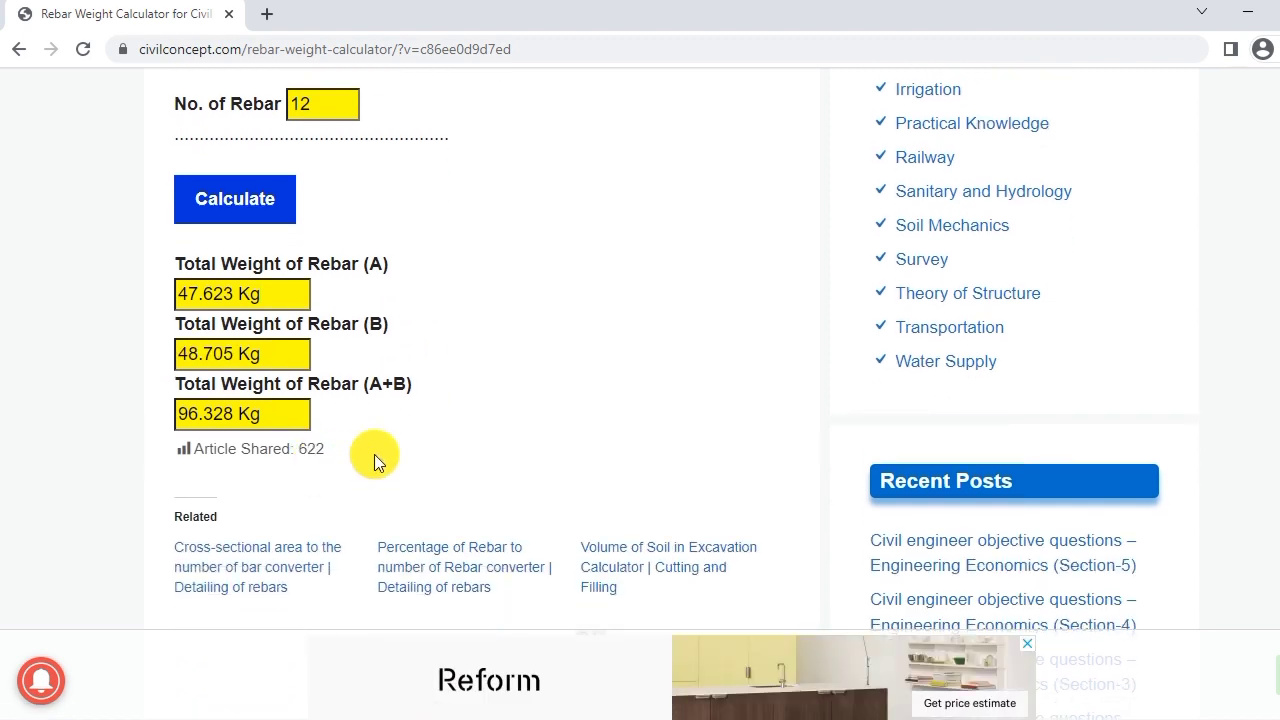
left_click_drag(286, 414, 177, 413)
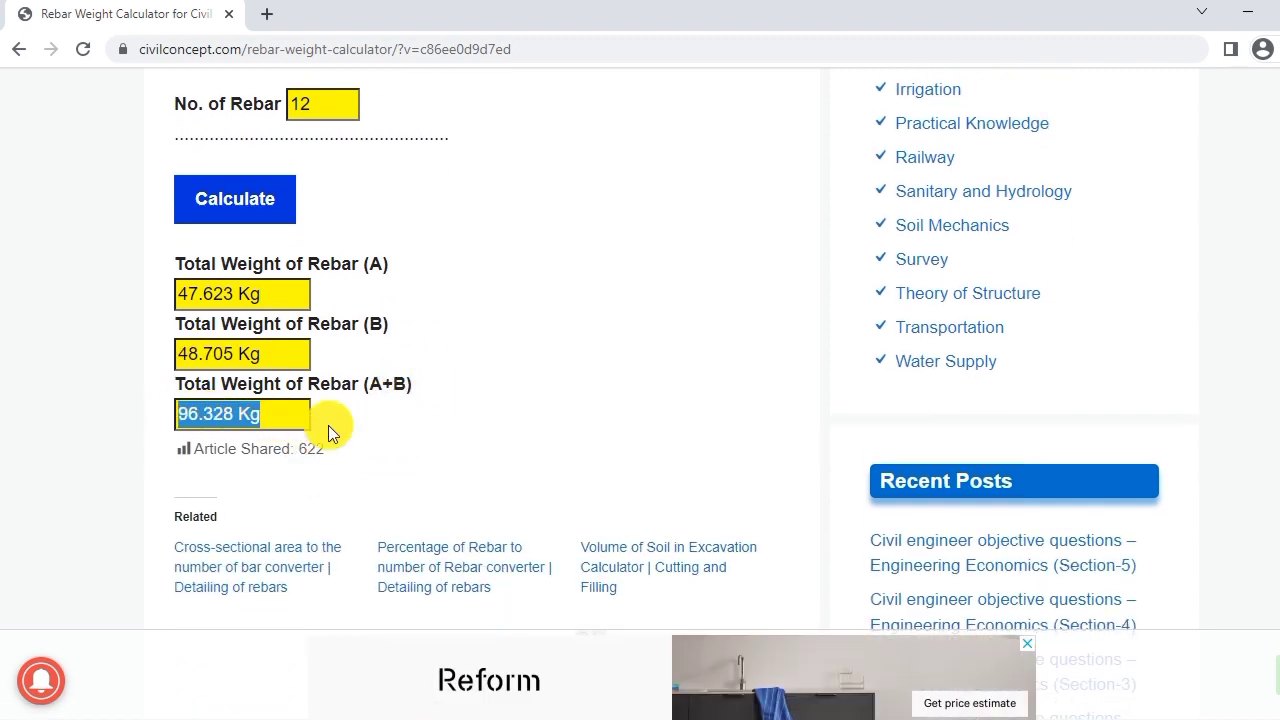
left_click(478, 432)
scroll(526, 438, "up", 2)
scroll(526, 438, "up", 6)
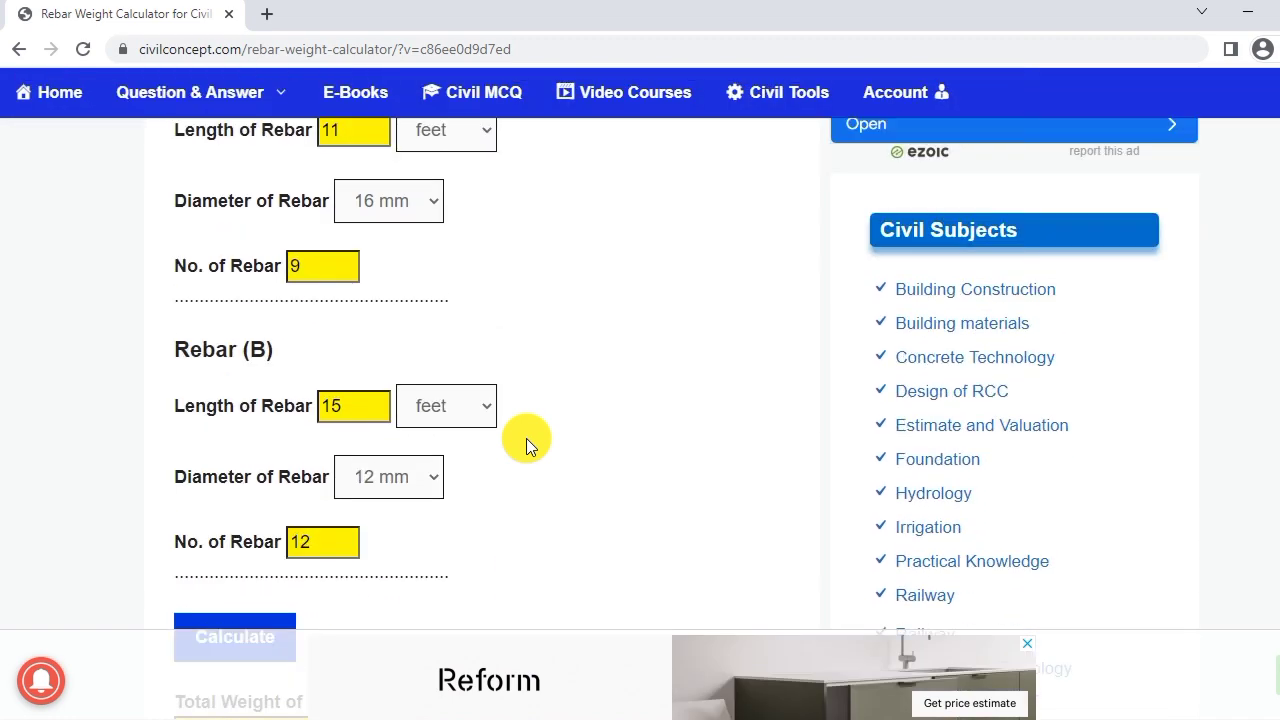
scroll(526, 438, "up", 2)
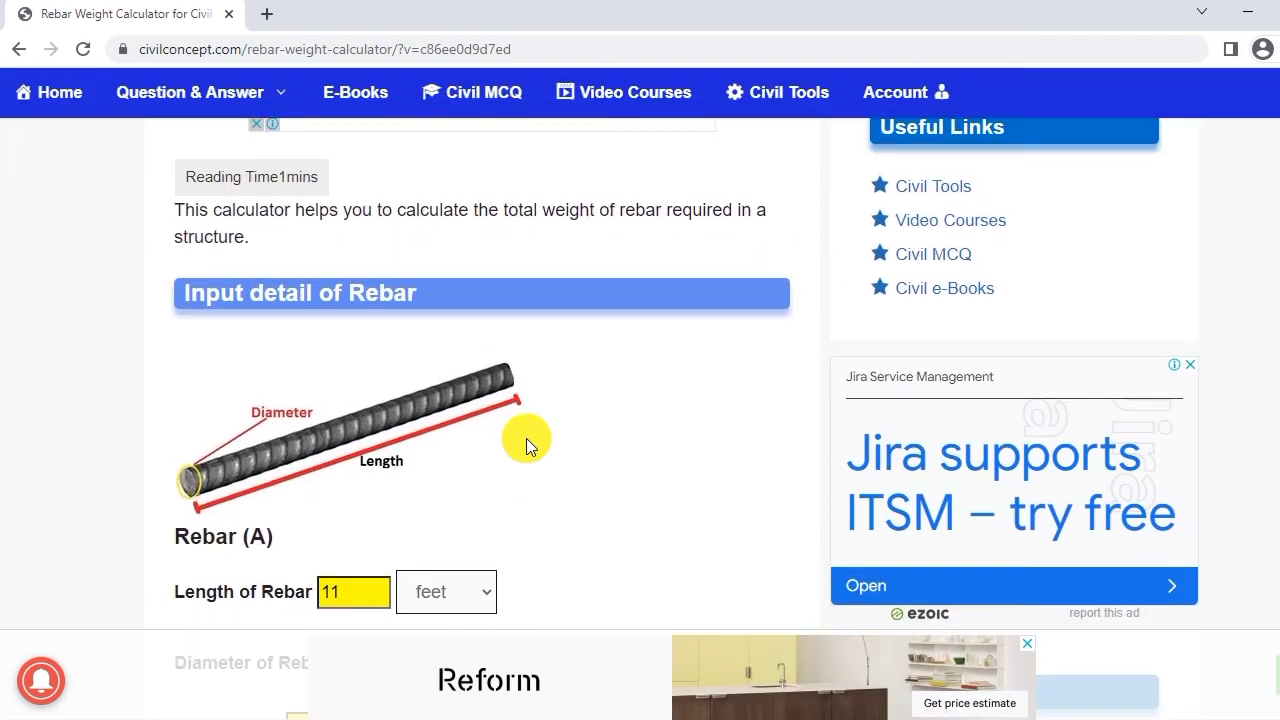
scroll(526, 438, "down", 2)
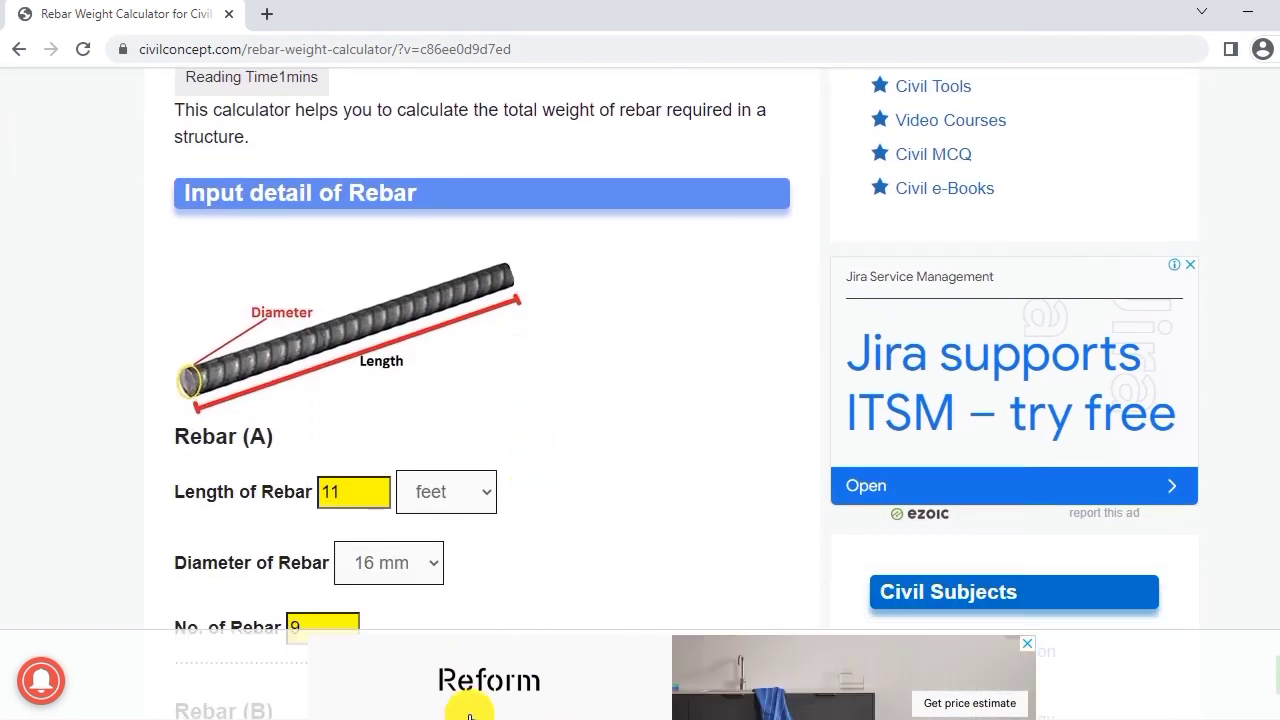
scroll(453, 467, "down", 2)
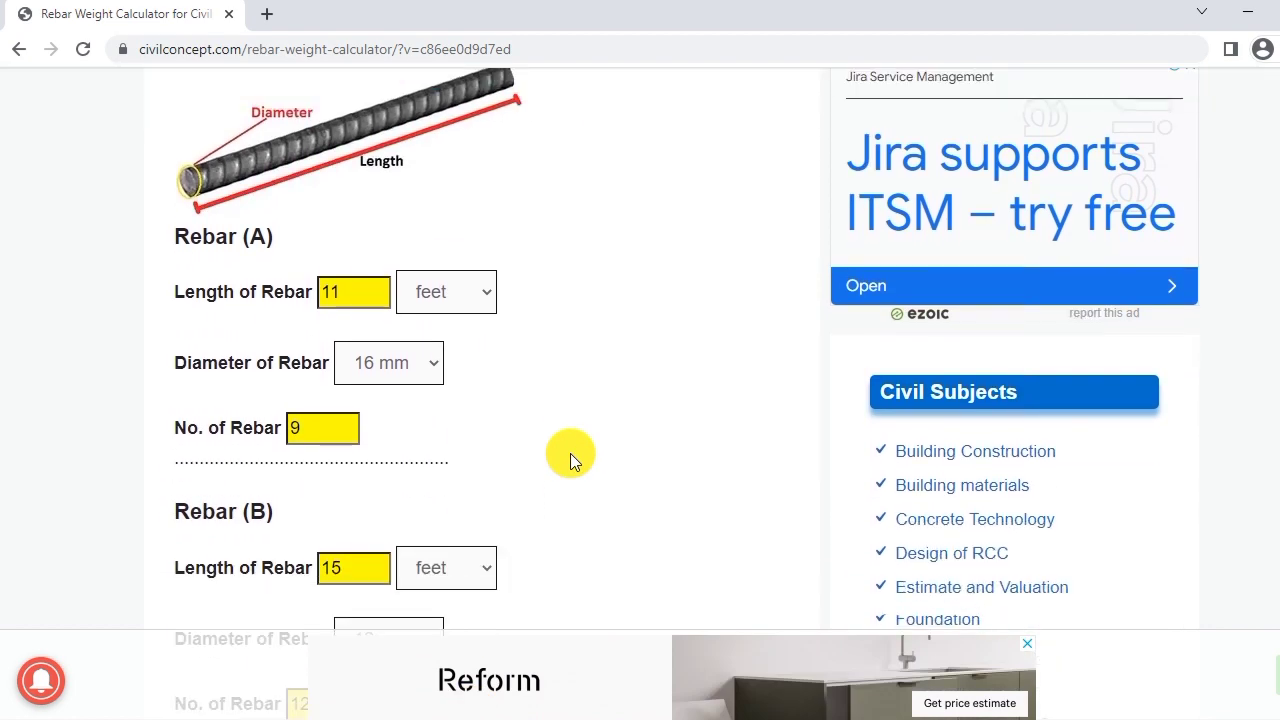
scroll(571, 457, "down", 1)
scroll(571, 457, "up", 3)
scroll(571, 457, "down", 2)
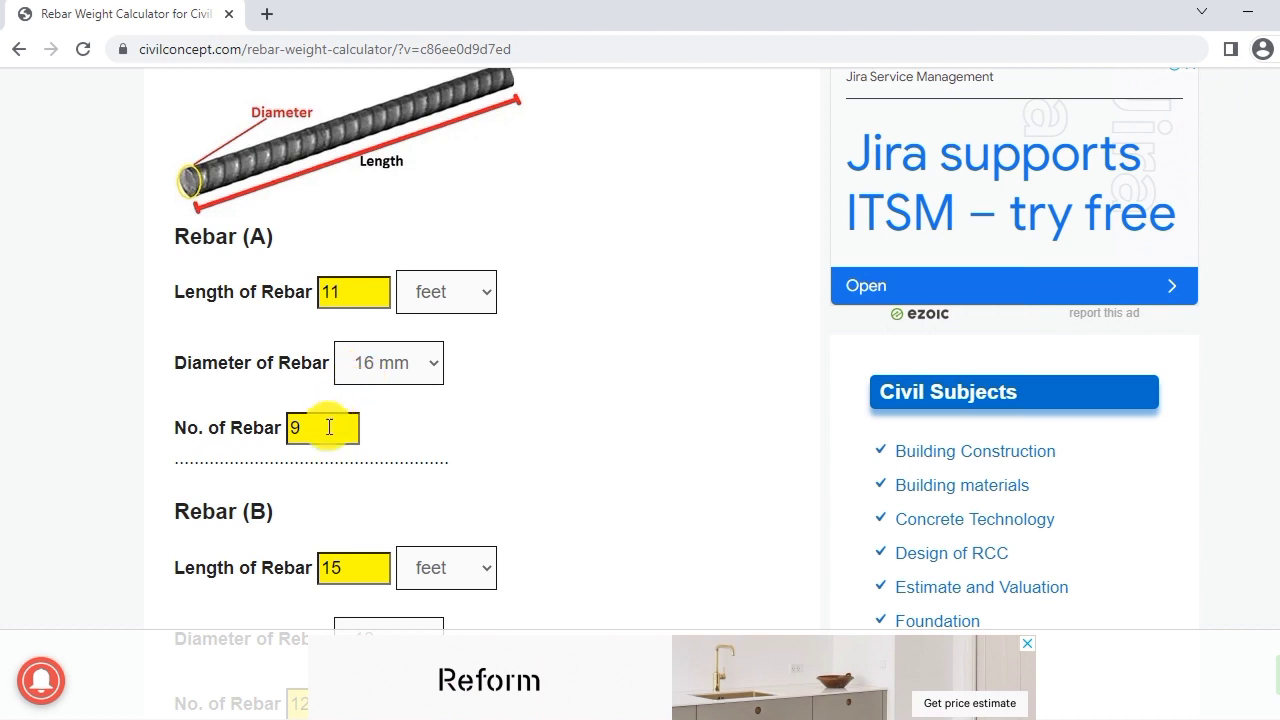
scroll(528, 435, "down", 1)
scroll(528, 425, "up", 1)
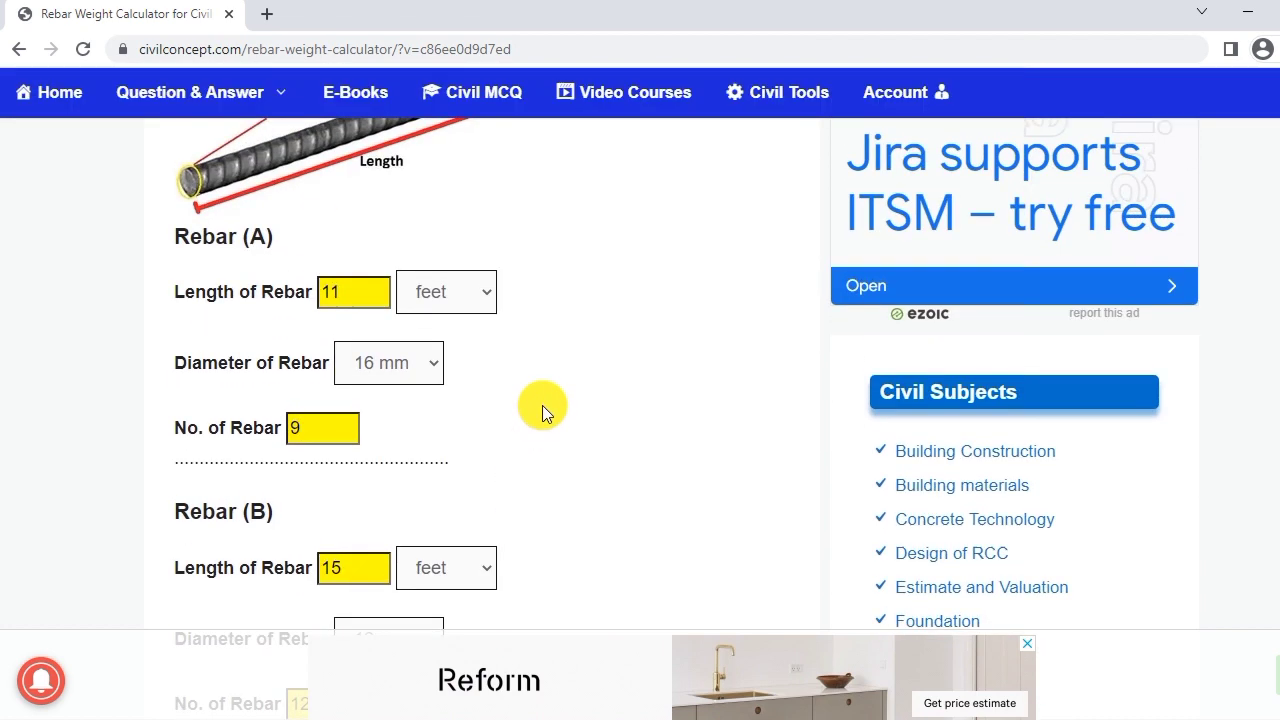
scroll(586, 420, "up", 1)
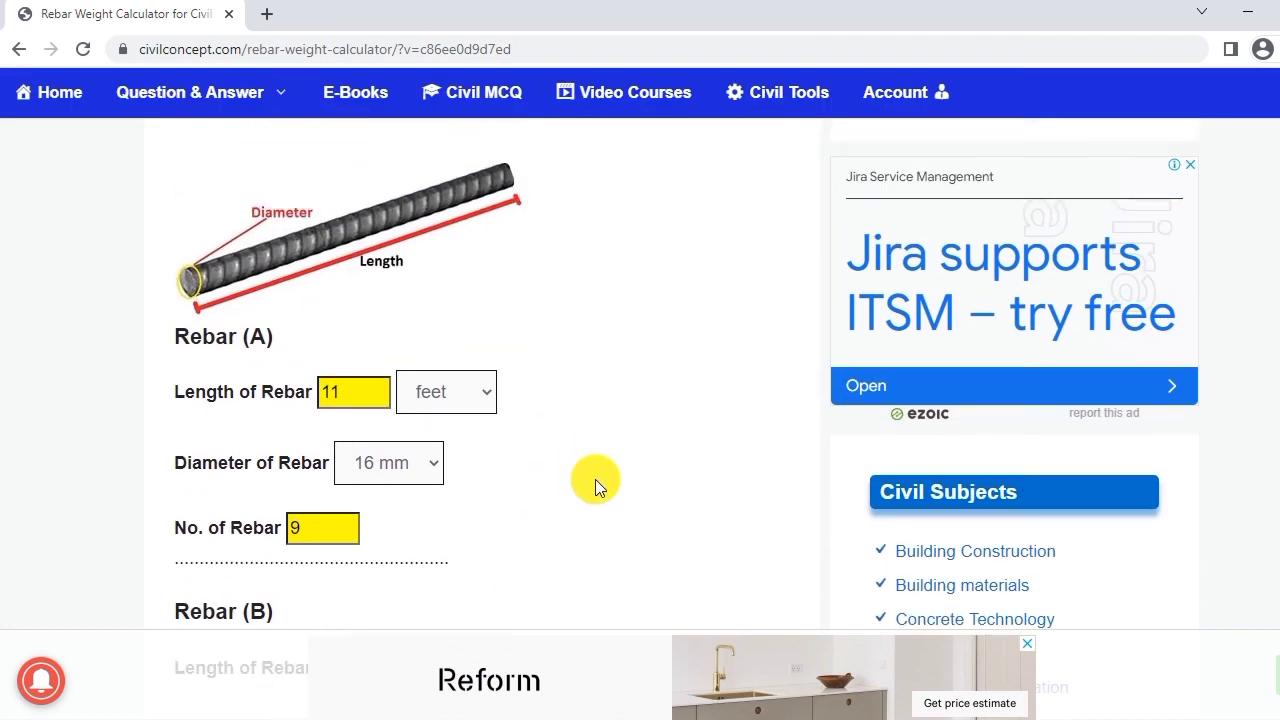